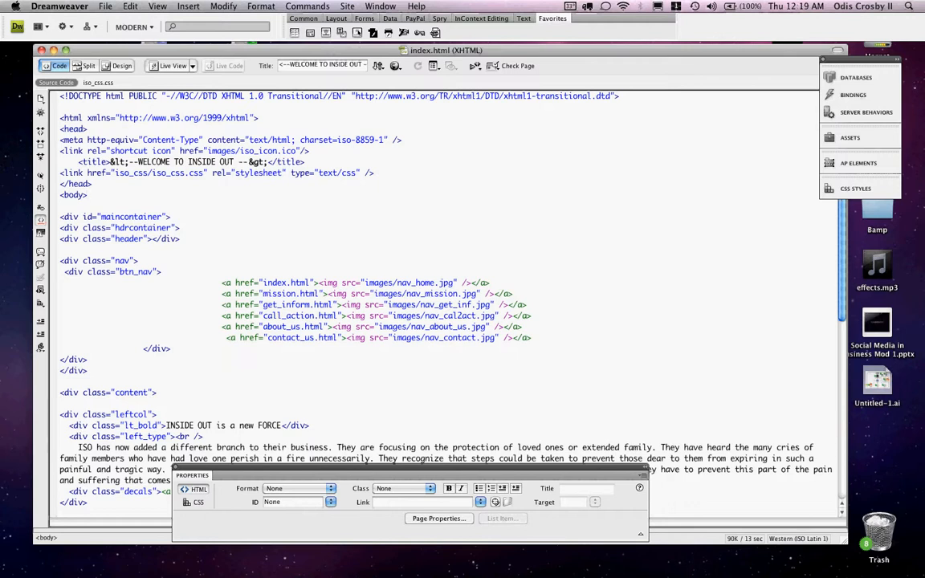
Examine the title, navigation links and stylesheet link in the index.html source code, down to the footer.
left_click_drag(110, 161, 266, 162)
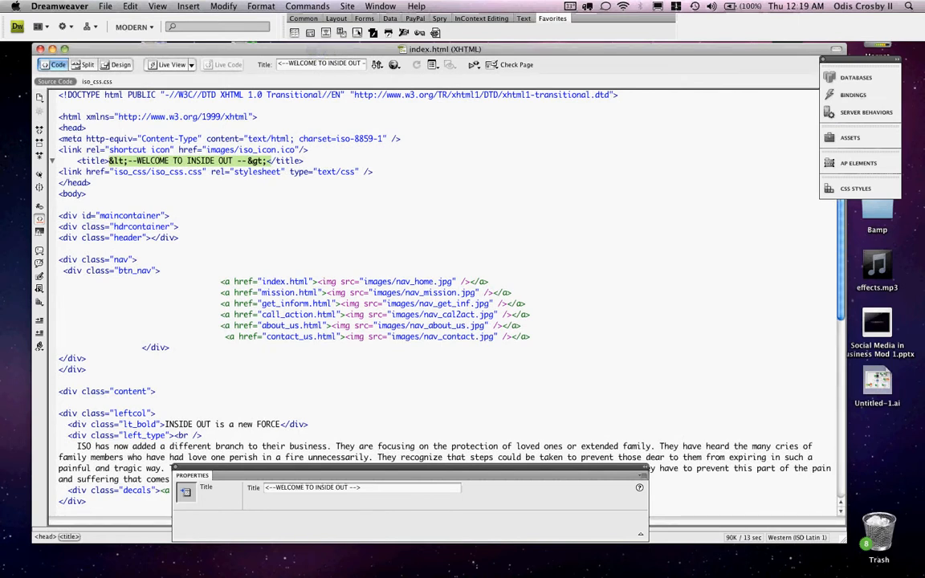
left_click_drag(271, 282, 442, 282)
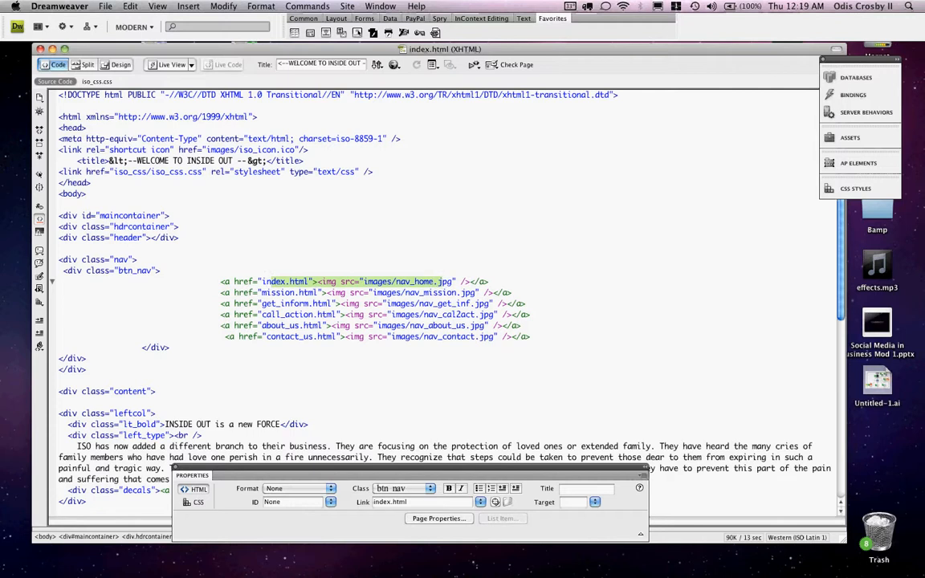
left_click_drag(171, 274, 74, 271)
left_click_drag(155, 172, 230, 171)
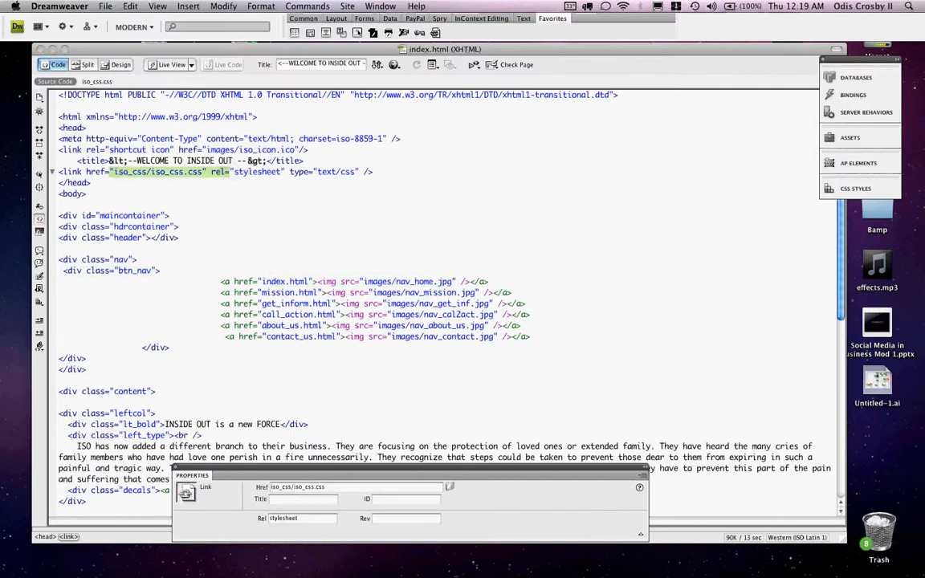
scroll(151, 329, "down", 10)
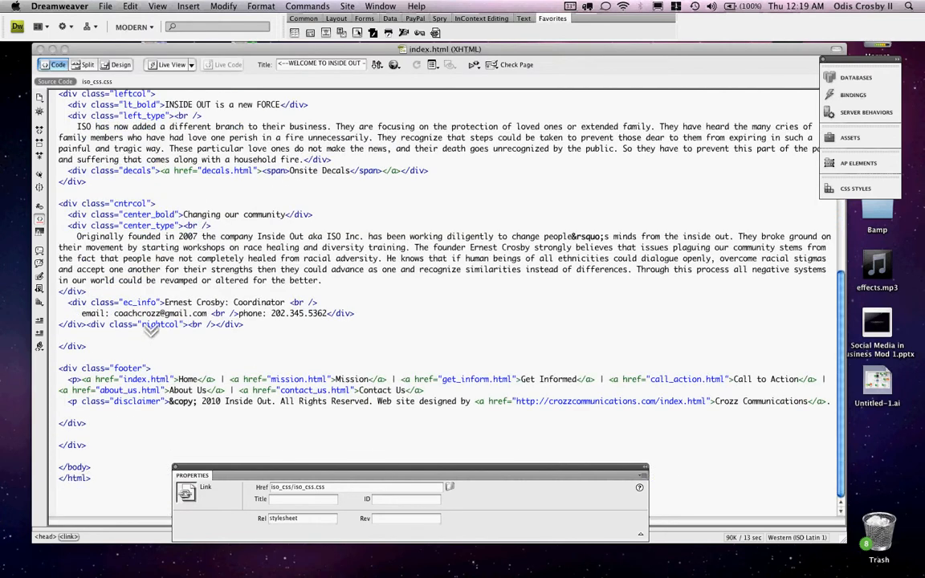
scroll(150, 329, "up", 10)
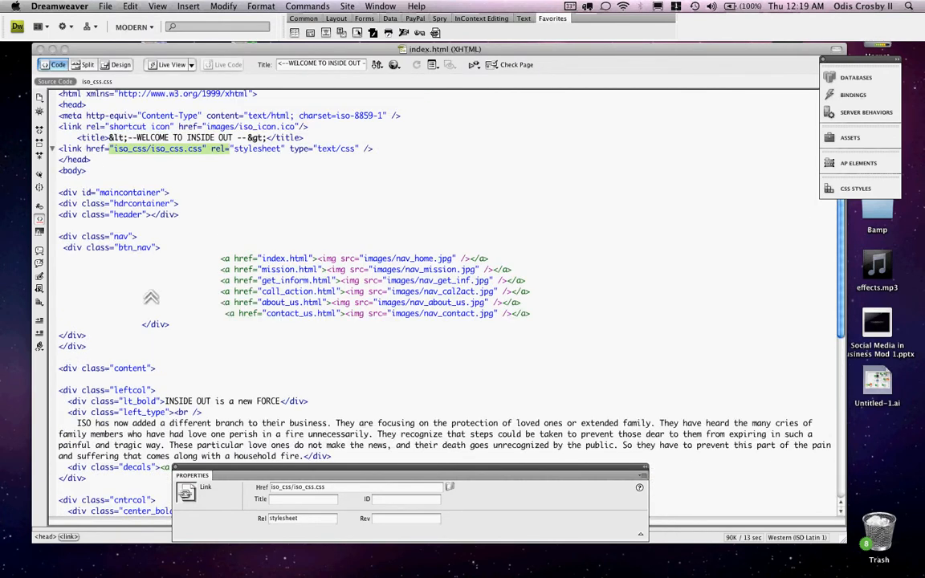
scroll(151, 330, "up", 1)
scroll(151, 330, "down", 7)
scroll(151, 330, "up", 7)
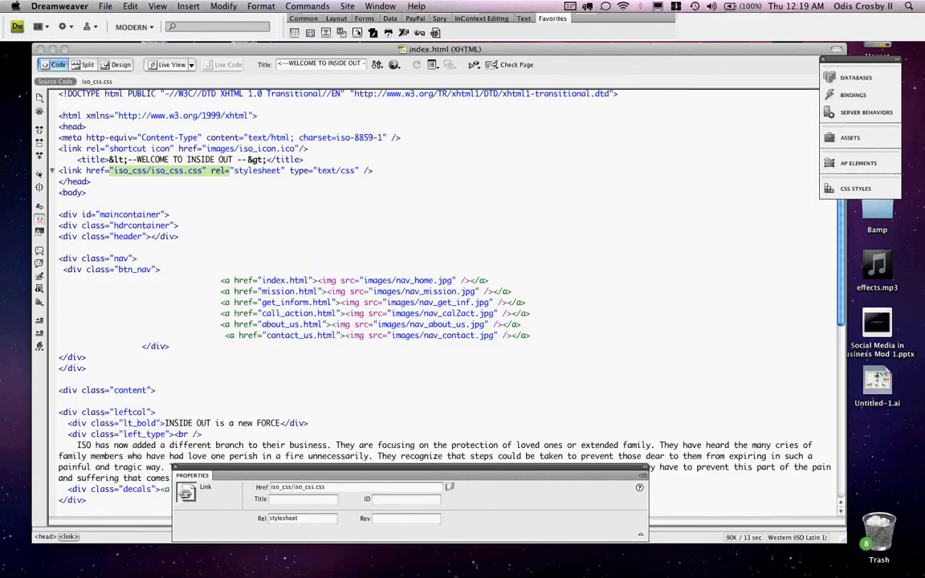
In Design view, replace "Originally found" with "fgyhjghjgjh" and the text from "inside" to "starting" with "ghjght" in the Changing our community paragraph.
left_click(120, 64)
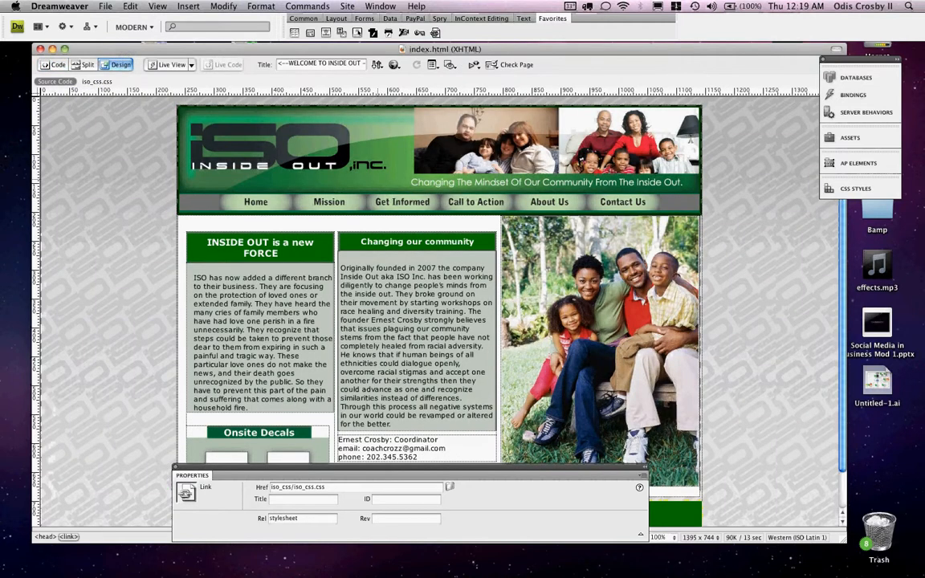
left_click_drag(340, 268, 396, 272)
type("fgyhjghjghj")
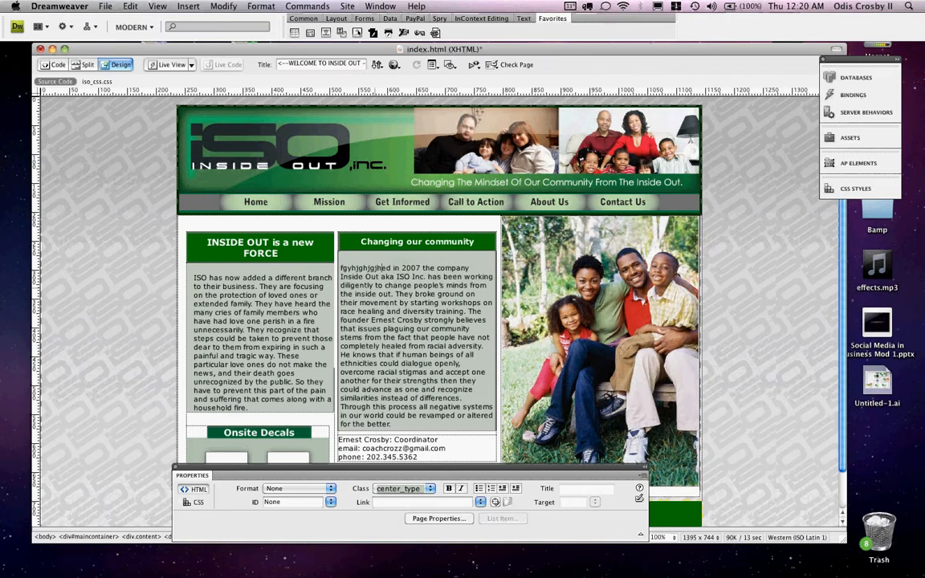
left_click_drag(426, 303, 371, 291)
type("ghjghjing workshops on race")
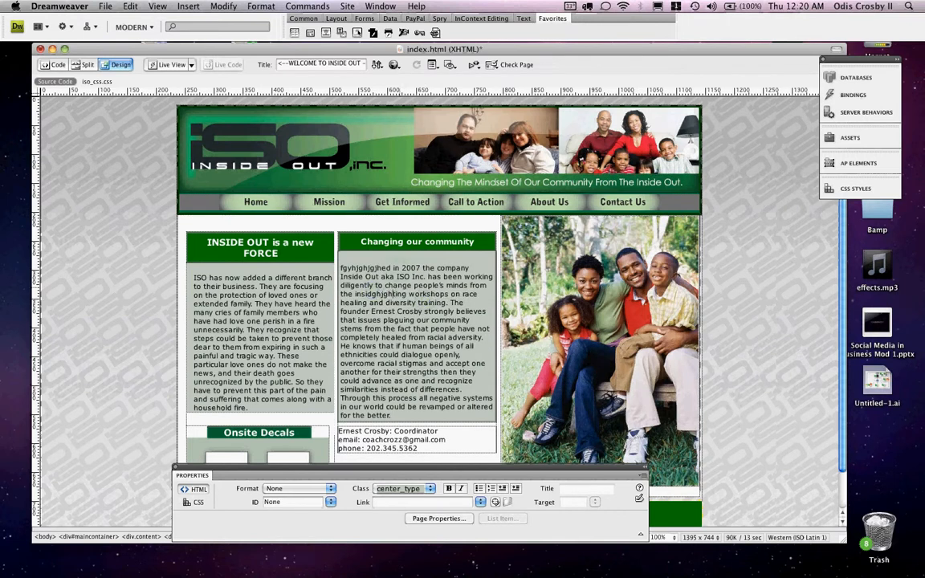
Replace part of the coordinator's name with "ddfg" and return to the start of the page's source code.
left_click_drag(359, 431, 372, 431)
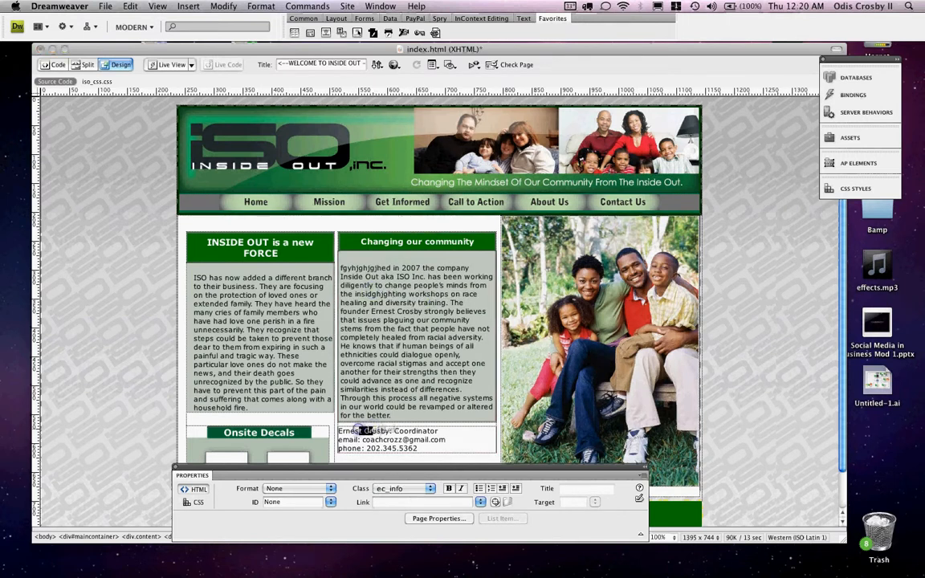
type("ddfg")
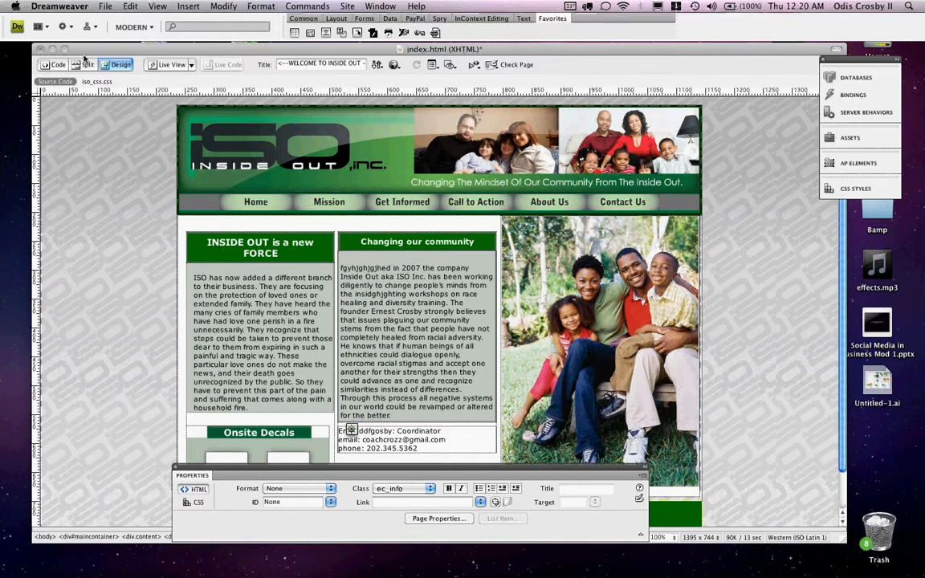
left_click(54, 64)
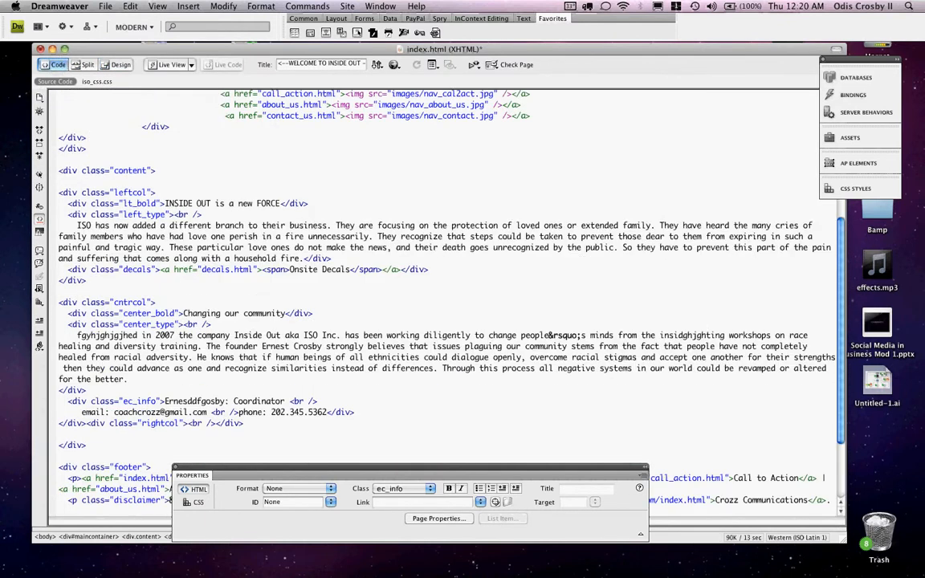
scroll(442, 305, "up", 5)
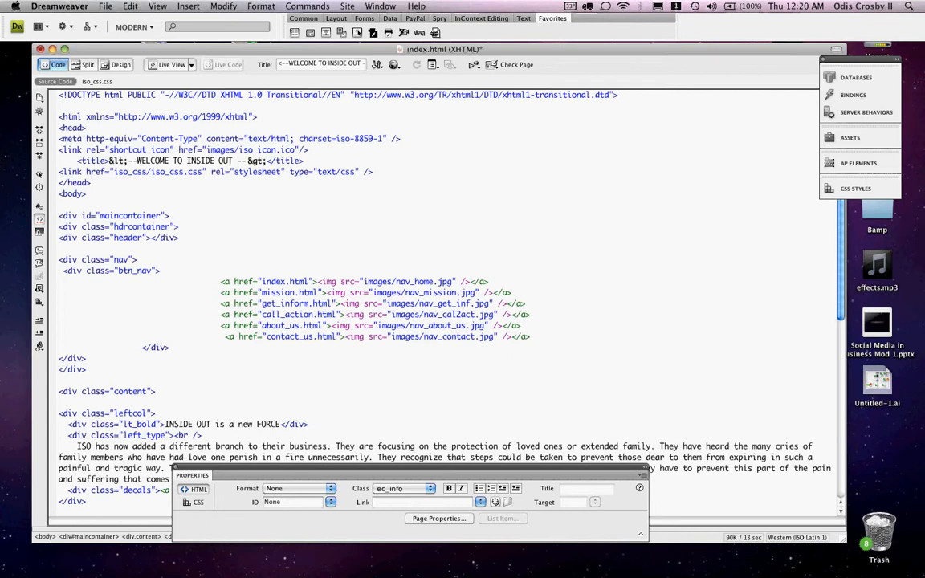
Inspect the stylesheet link in the head, then open iso_css.css and examine its header rules.
left_click_drag(374, 171, 86, 171)
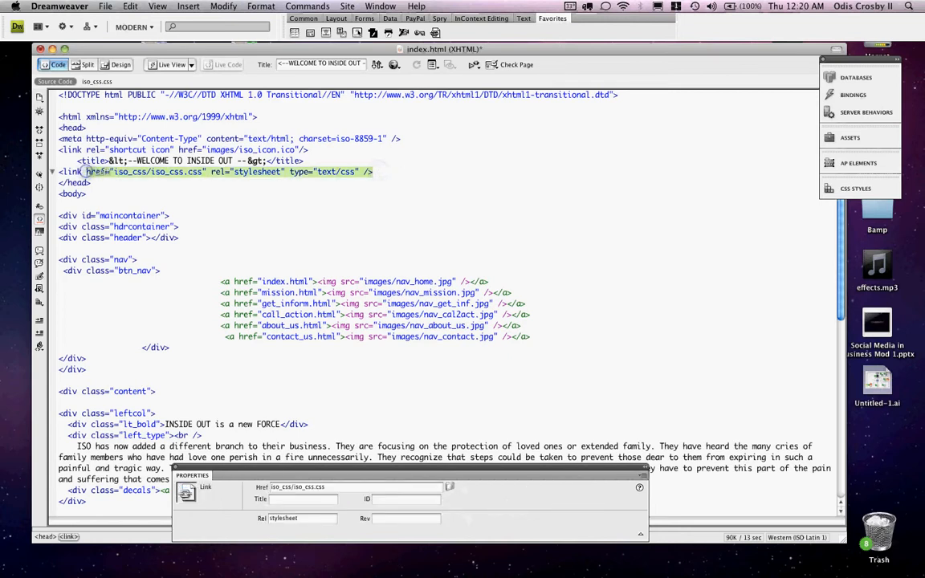
left_click(450, 489)
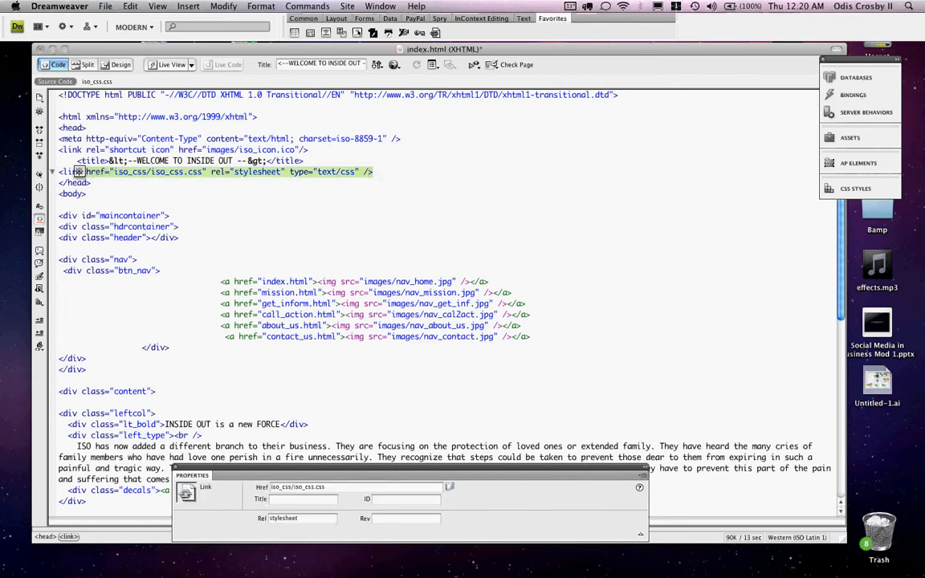
left_click(97, 81)
scroll(88, 96, "down", 7)
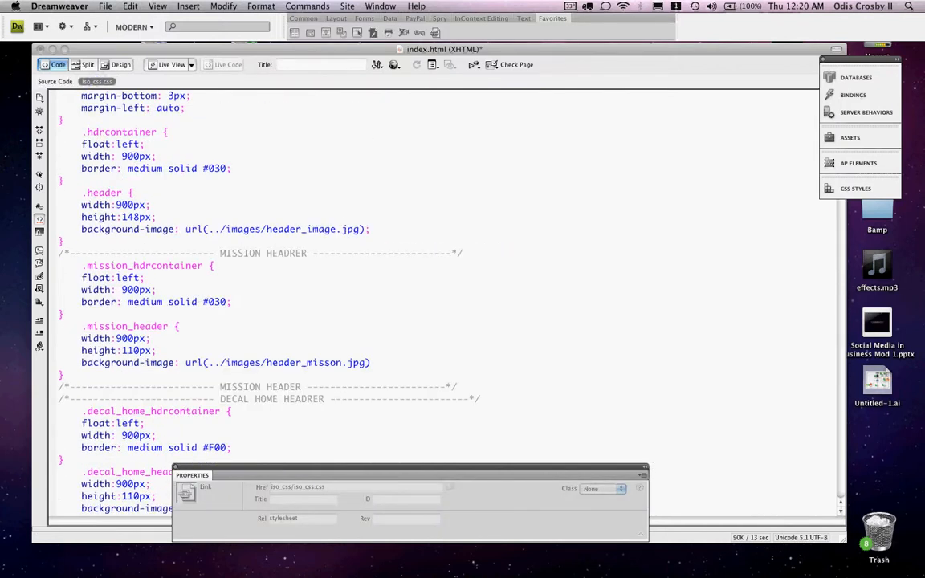
scroll(442, 305, "down", 15)
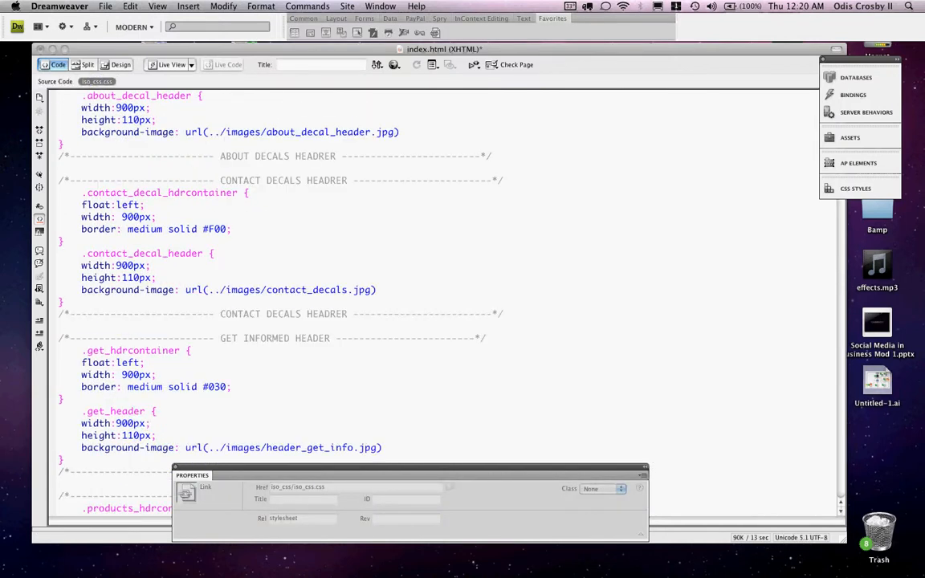
scroll(442, 305, "down", 12)
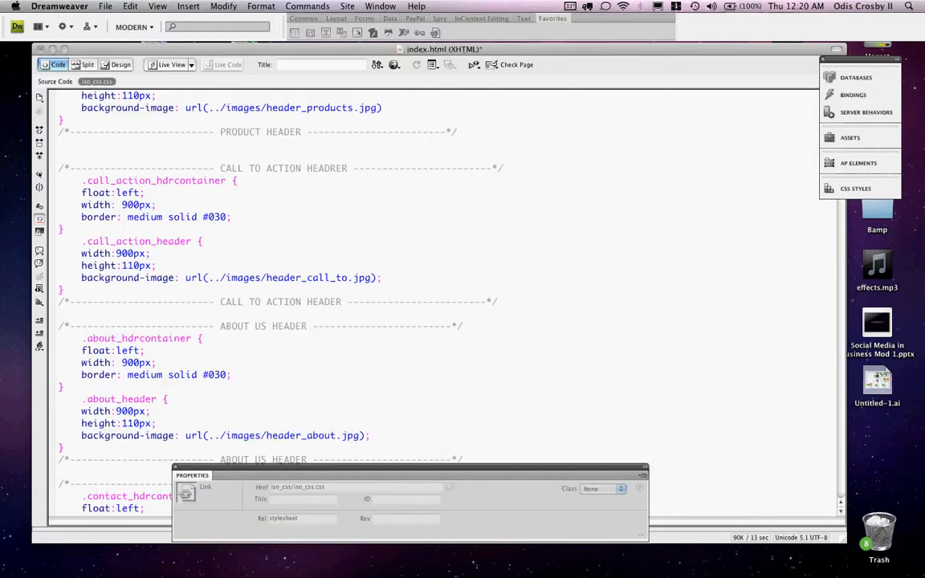
Examine the comments that label the product, call to action, about us and contact us header sections of the stylesheet.
left_click_drag(58, 168, 503, 168)
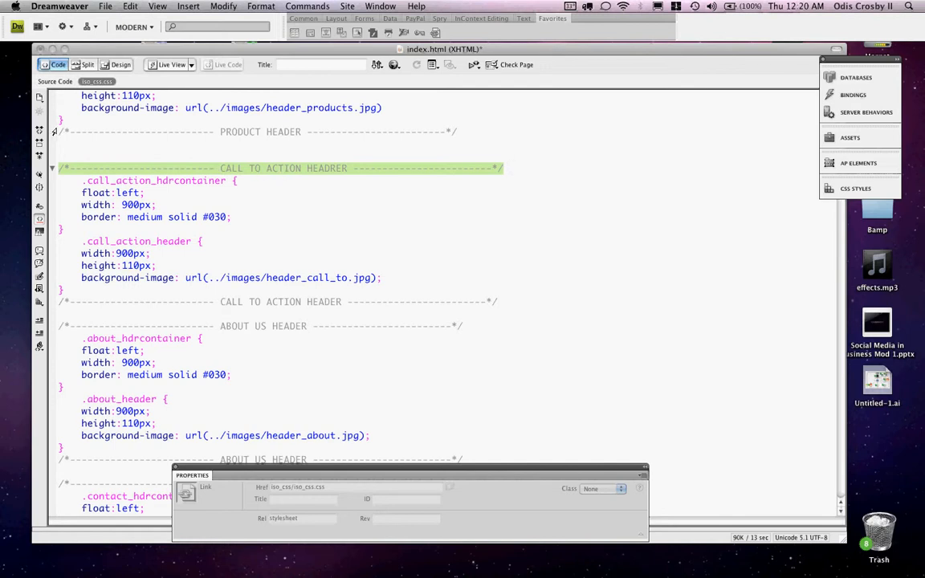
left_click_drag(58, 131, 480, 131)
scroll(481, 130, "down", 5)
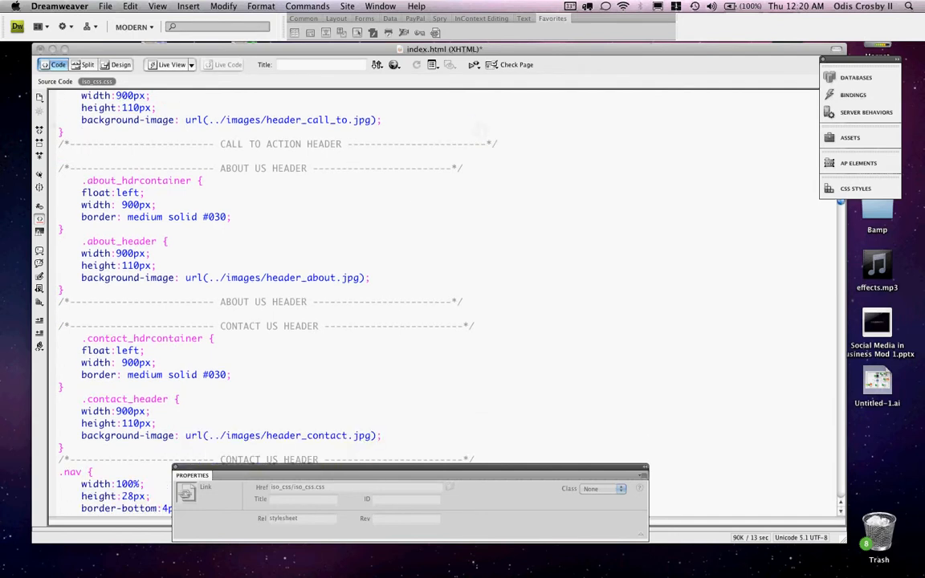
scroll(88, 187, "down", 2)
scroll(88, 188, "up", 4)
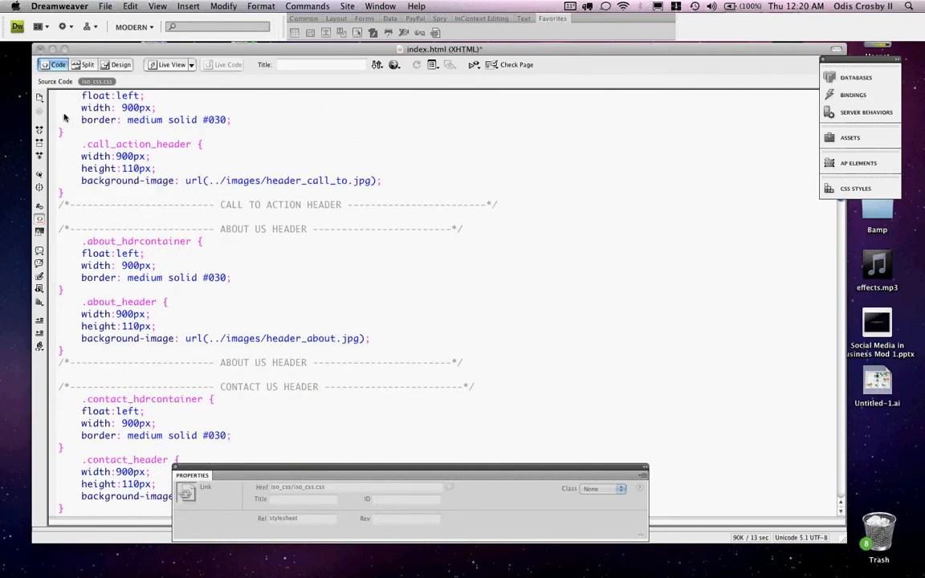
Return to the index.html source and show the code and the page design together in Split view.
left_click(55, 81)
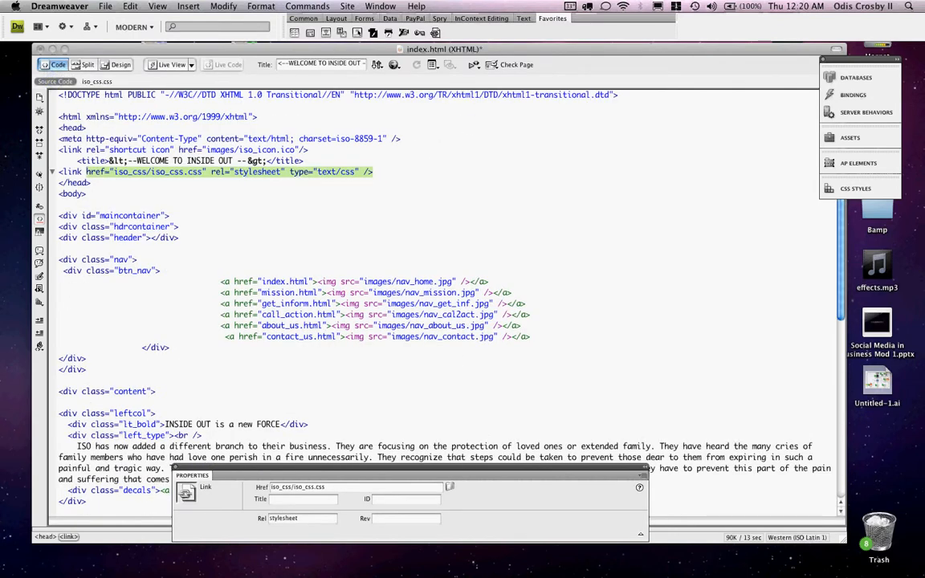
left_click(86, 64)
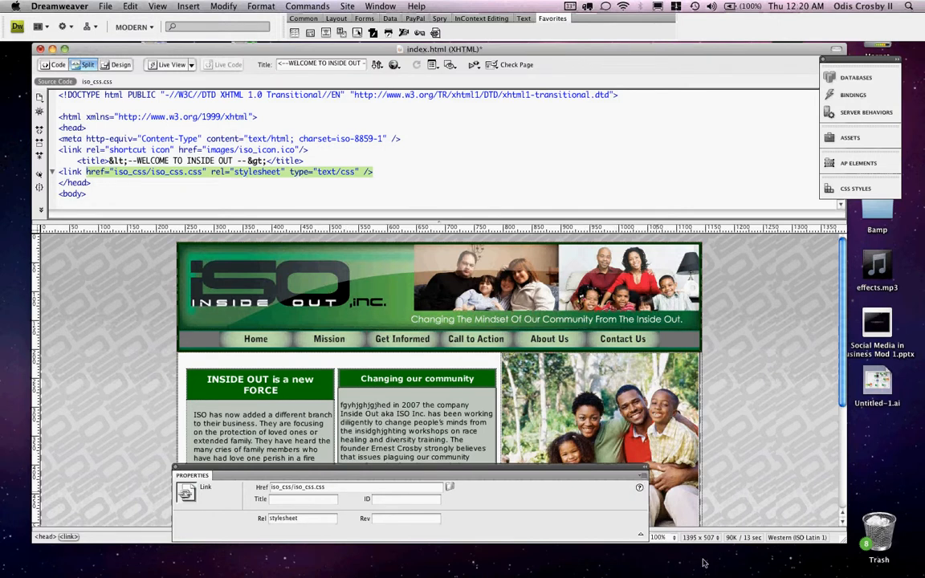
mouse_move(735, 571)
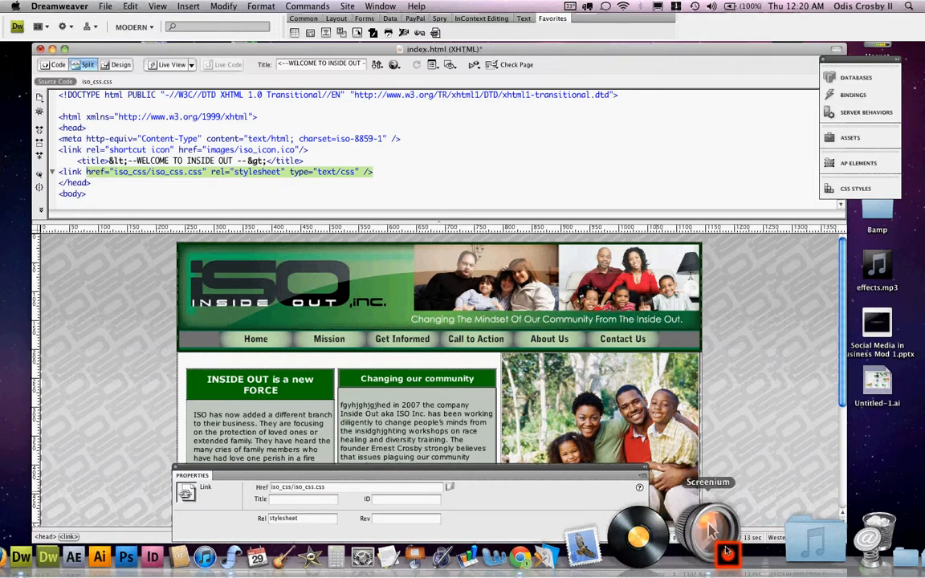
left_click(728, 551)
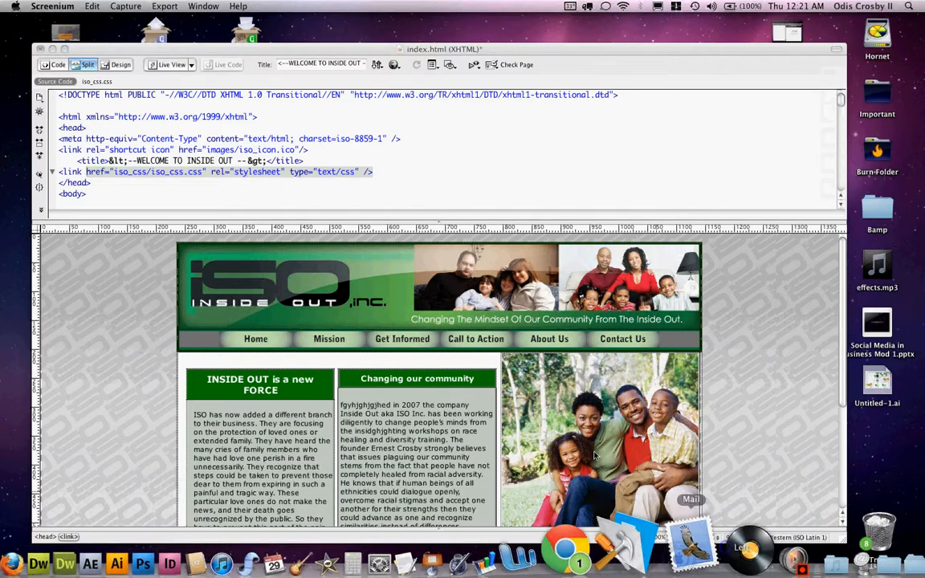
left_click(124, 6)
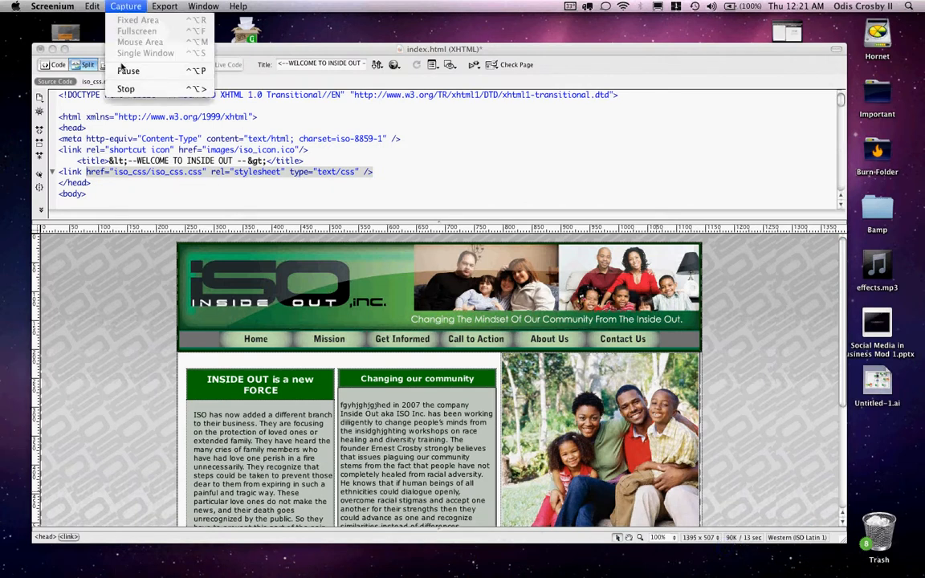
left_click(122, 70)
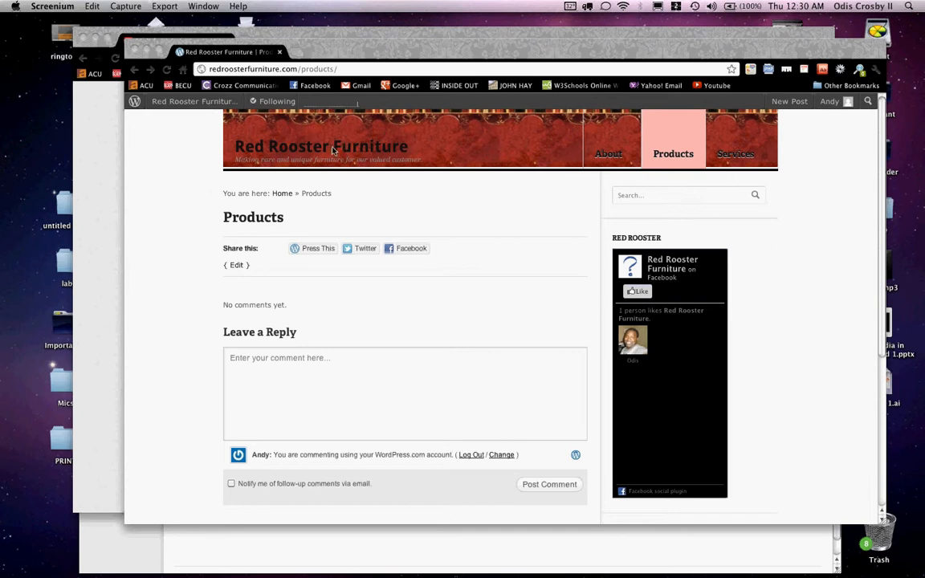
Switch to Chrome and examine the Red Rooster Furniture Products page from its header navigation to the footer credits.
left_click(181, 159)
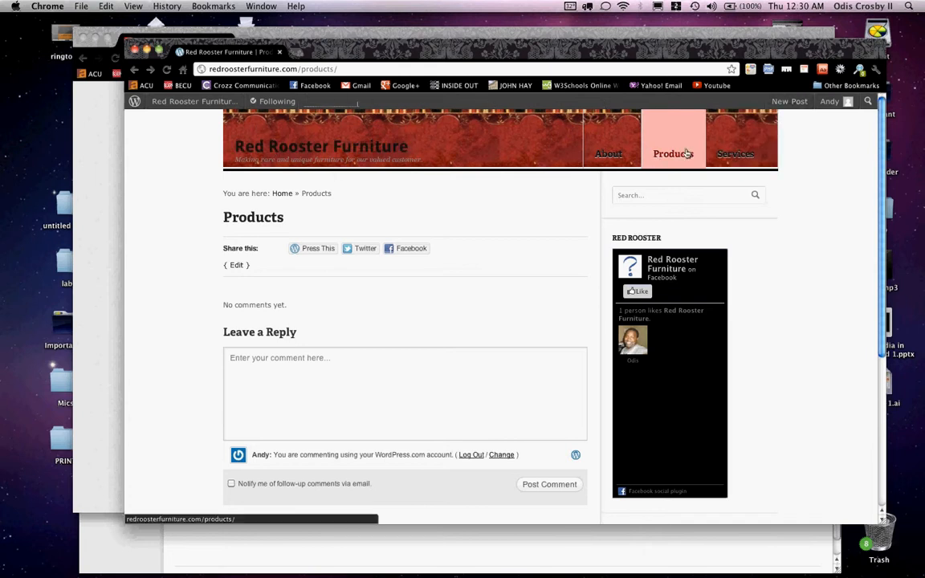
mouse_move(741, 160)
scroll(337, 259, "down", 5)
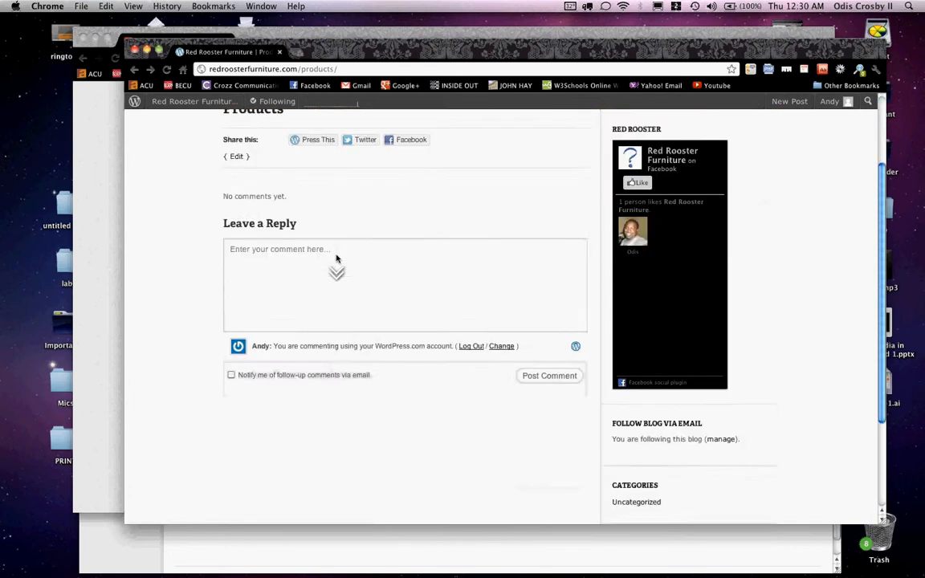
scroll(337, 256, "down", 2)
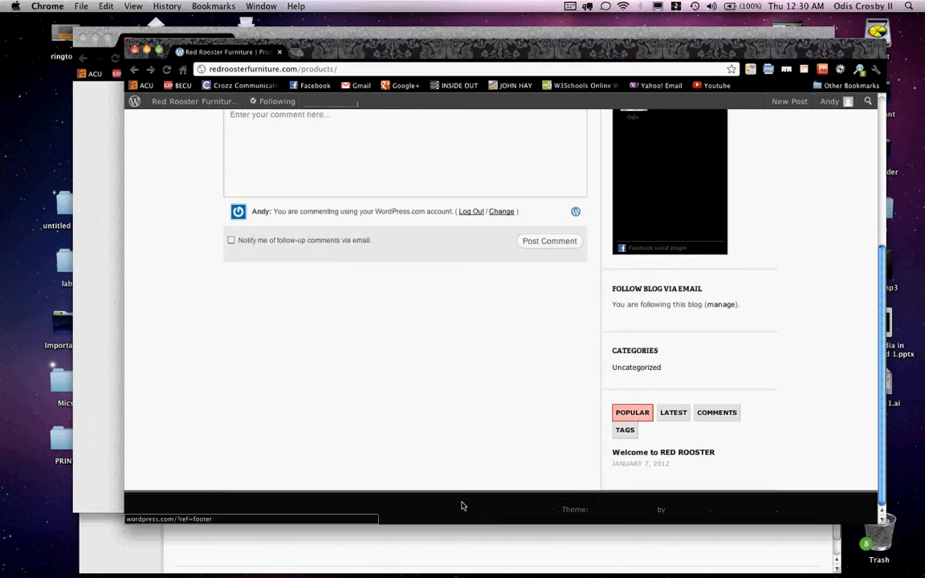
left_click_drag(460, 509, 799, 514)
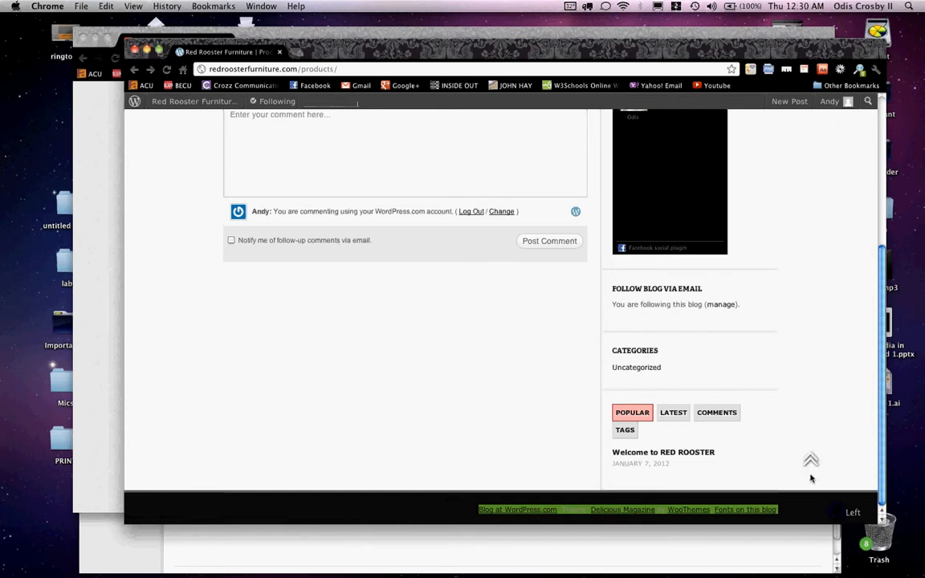
scroll(809, 474, "up", 5)
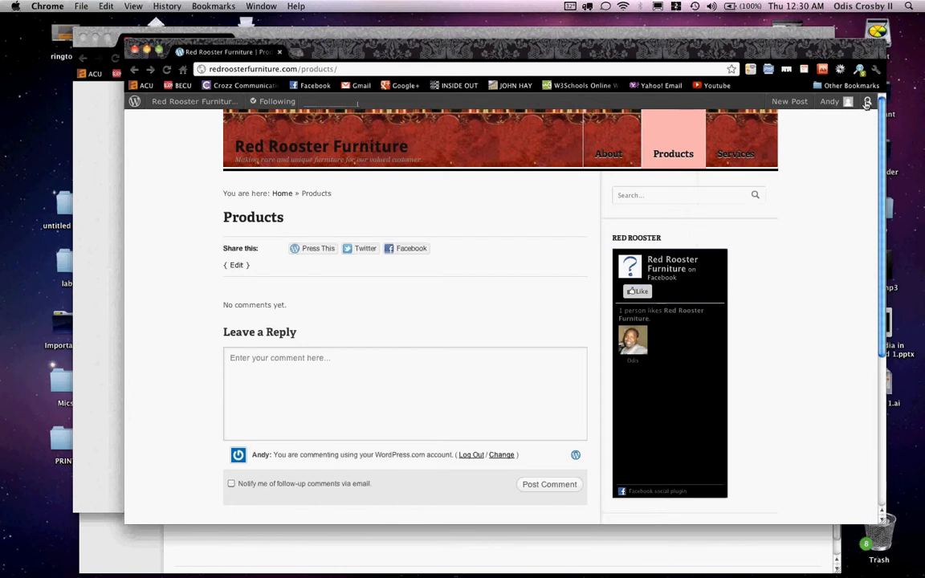
Open the new post editor above the Red Rooster Furniture Products page.
left_click(790, 102)
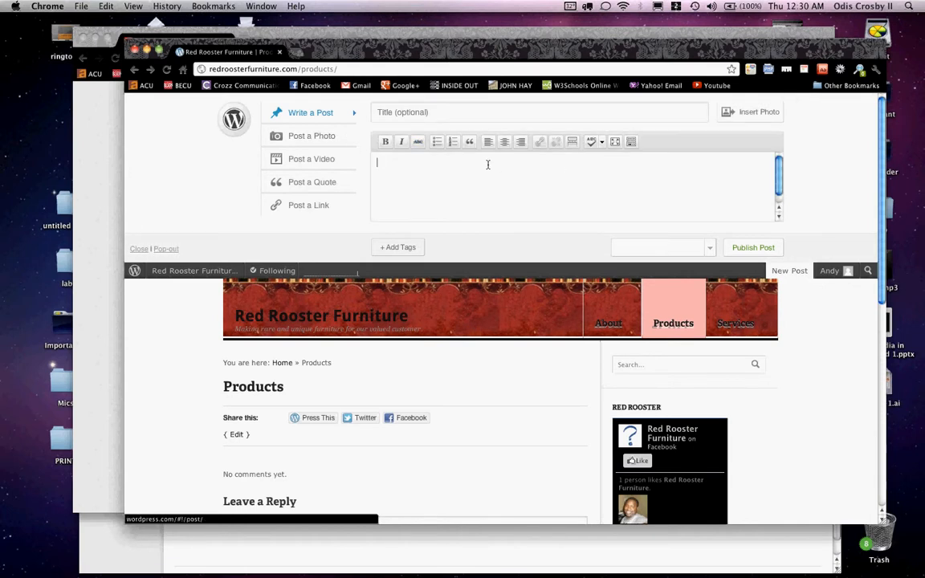
scroll(410, 342, "down", 5)
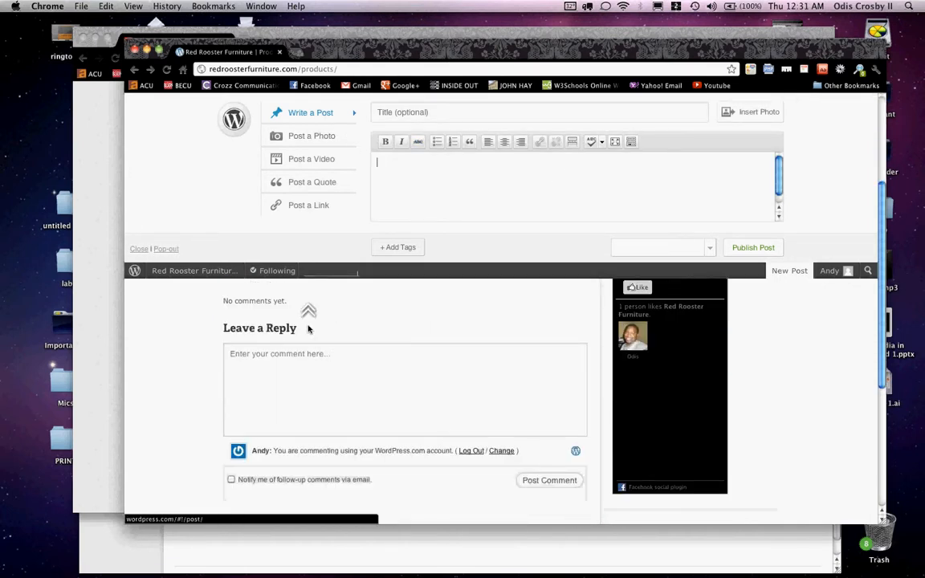
scroll(310, 330, "up", 3)
scroll(355, 345, "up", 2)
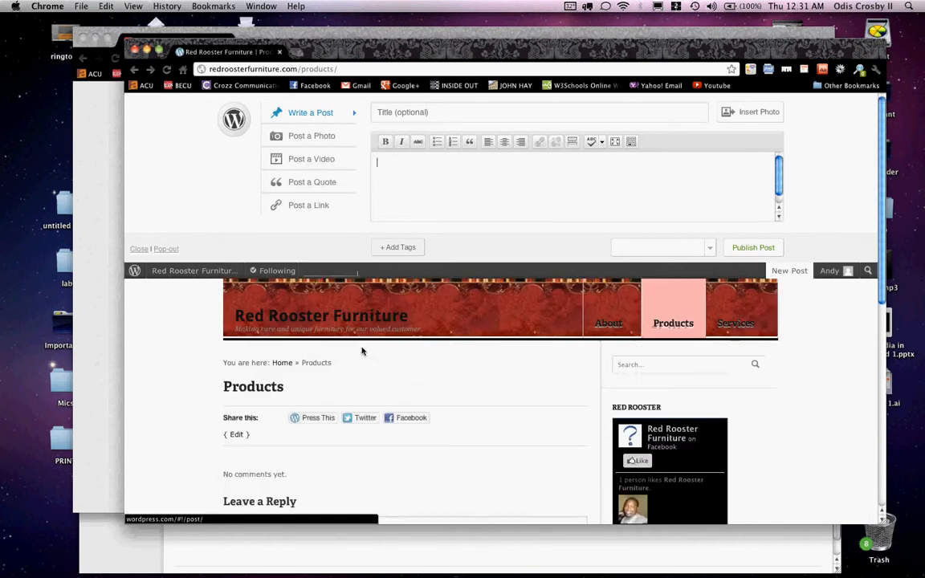
Close the new post editor and look over the Products page from its header through the comment form.
scroll(362, 351, "down", 1)
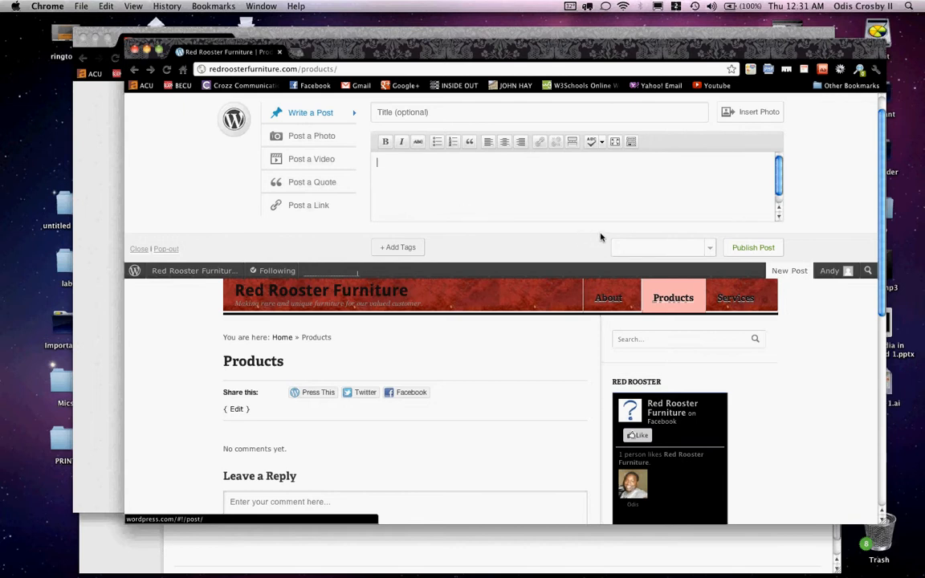
left_click(133, 249)
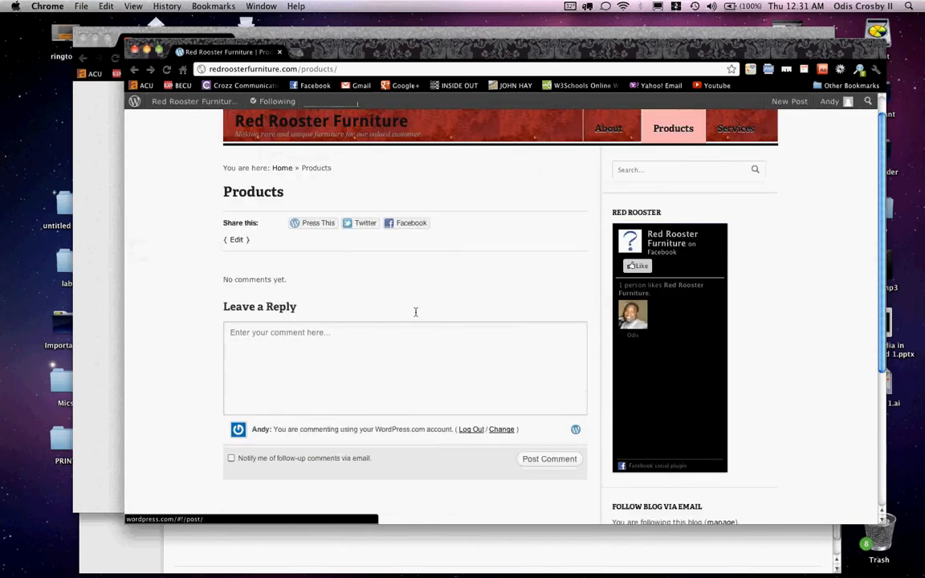
scroll(512, 322, "up", 1)
scroll(513, 322, "down", 5)
scroll(511, 322, "up", 5)
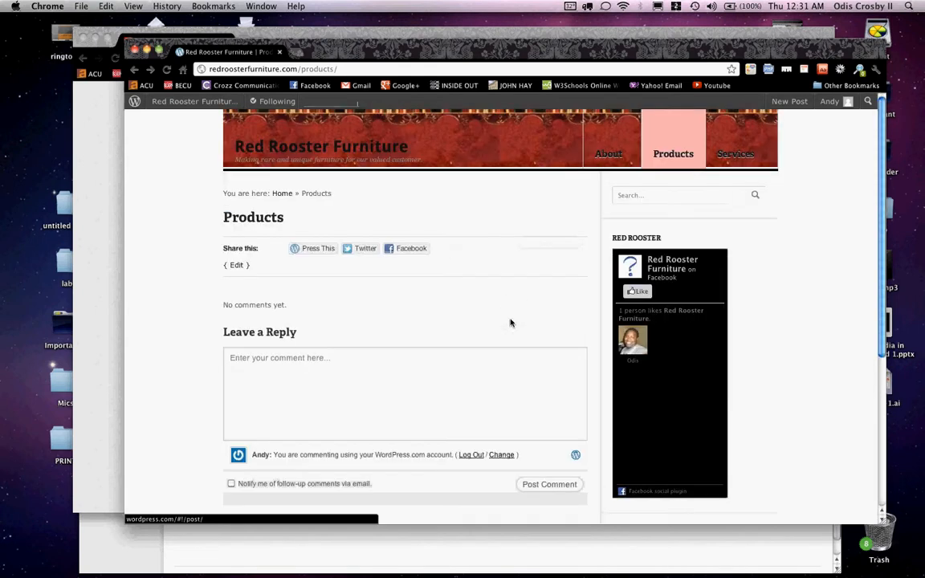
scroll(510, 321, "down", 5)
scroll(510, 321, "up", 5)
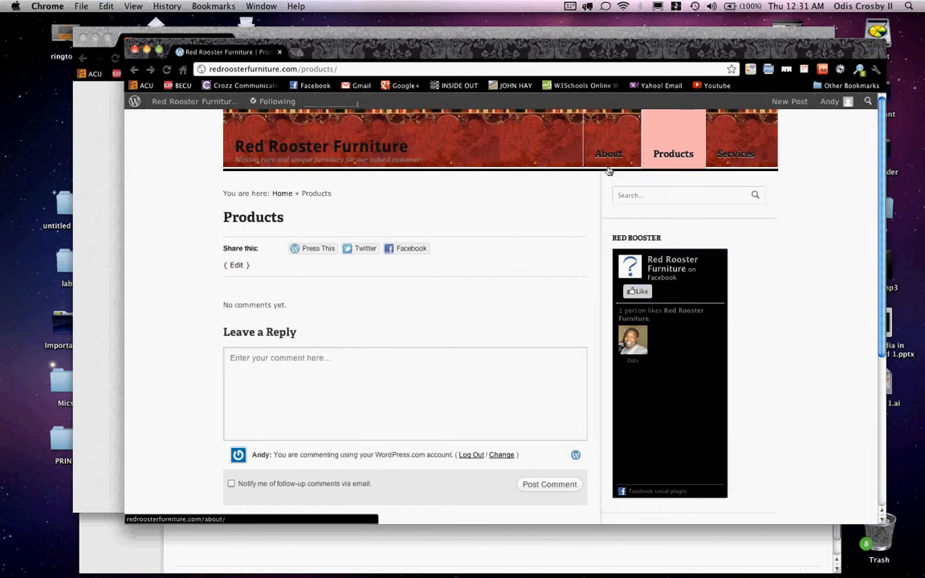
Go to the Red Rooster Furniture home page, open the full Welcome to RED ROOSTER post and look over it.
left_click(336, 156)
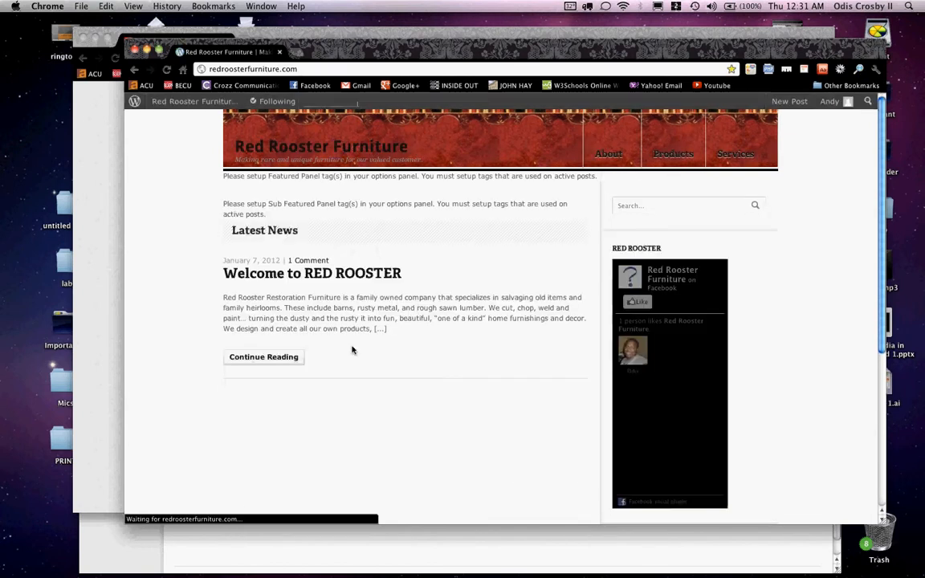
left_click(266, 359)
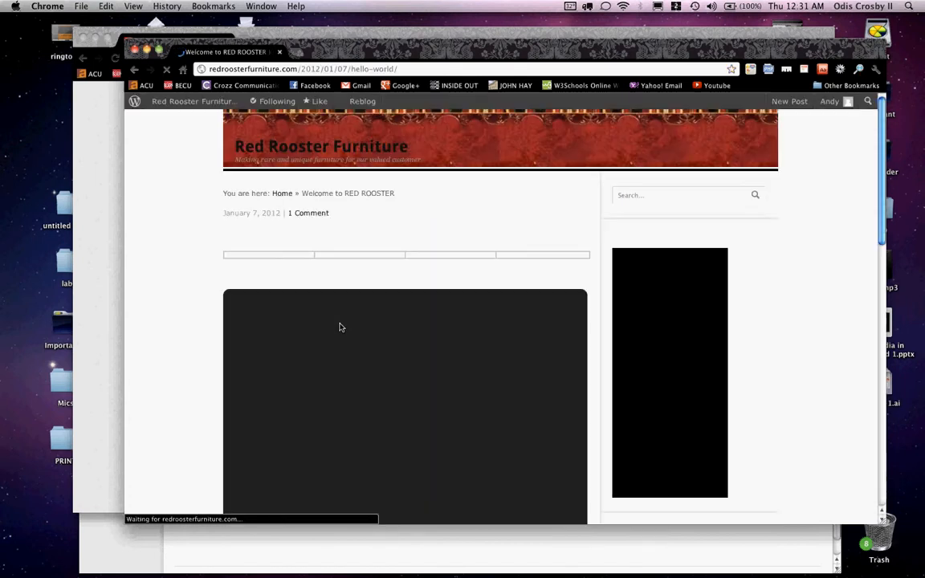
scroll(453, 351, "down", 5)
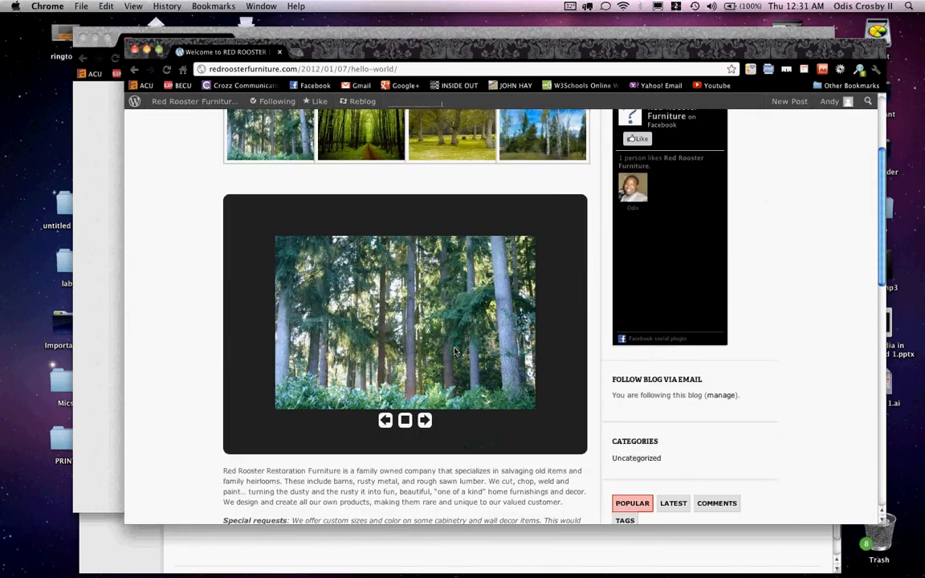
scroll(454, 351, "up", 5)
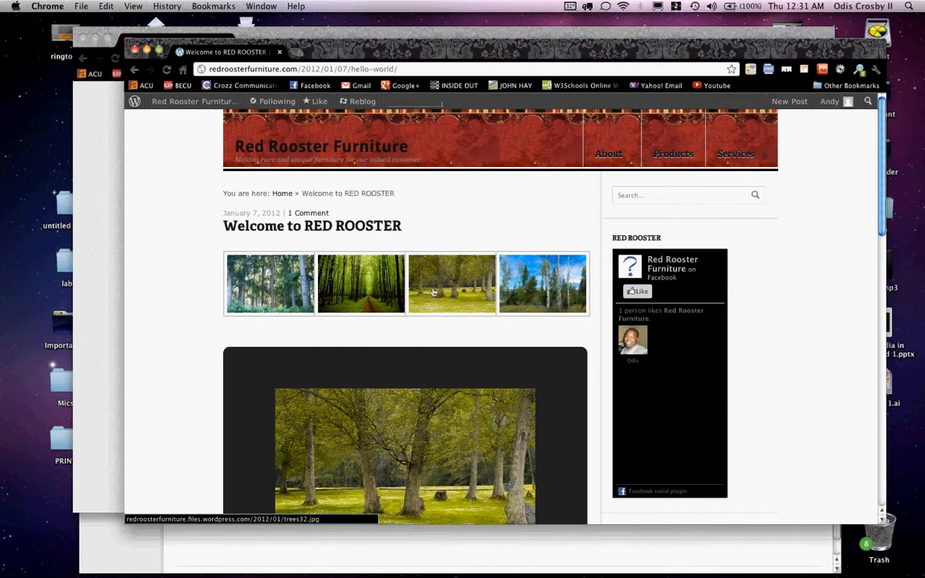
View the post's gallery in the full-screen carousel from the first tree photo to the last, and close it.
left_click(273, 282)
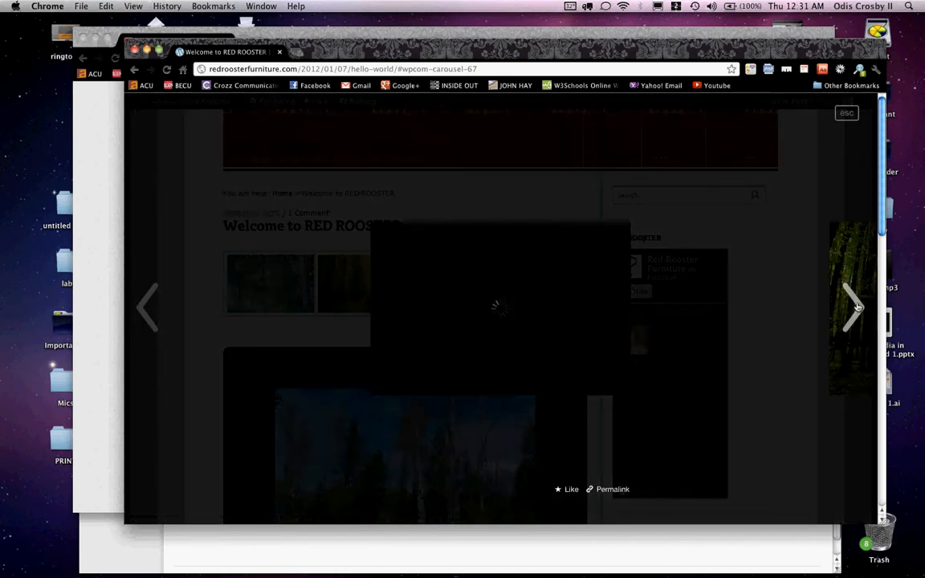
left_click(853, 307)
left_click(853, 307)
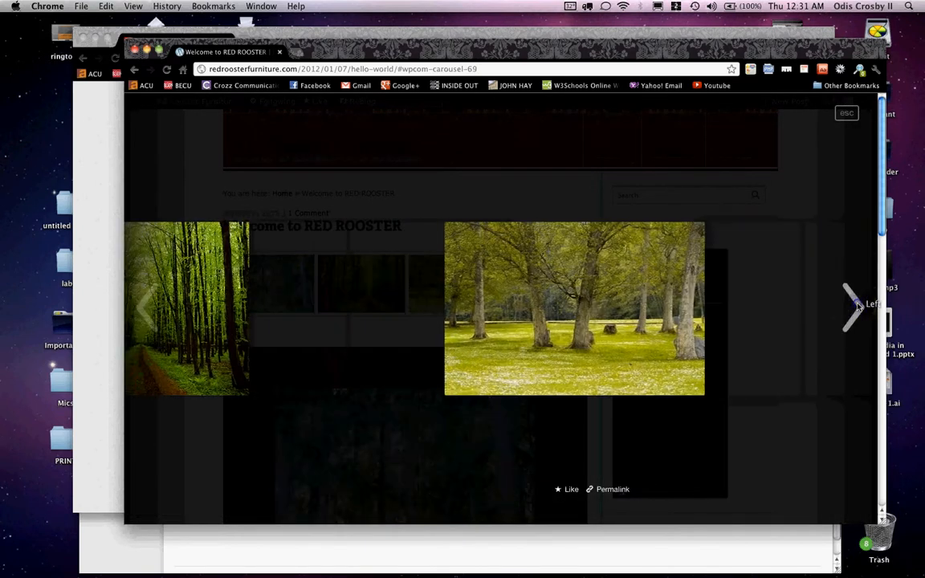
left_click(855, 306)
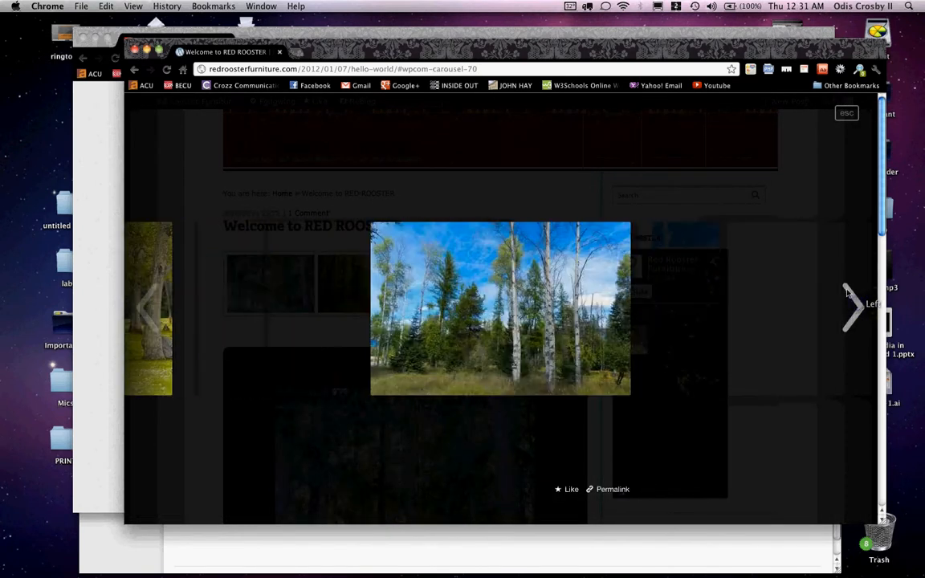
left_click(847, 115)
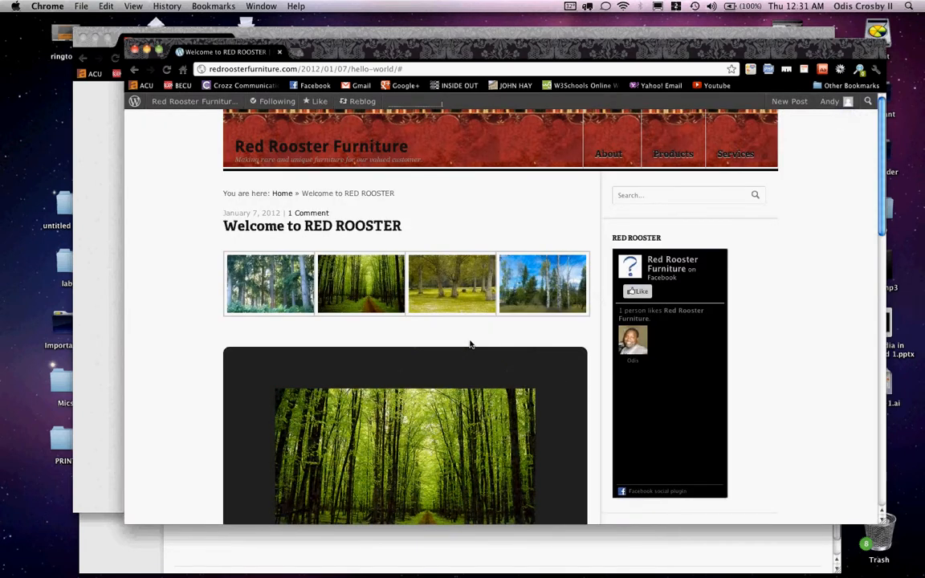
Examine the slideshow, description text and thumbnail gallery of the Welcome to RED ROOSTER post.
scroll(456, 444, "down", 5)
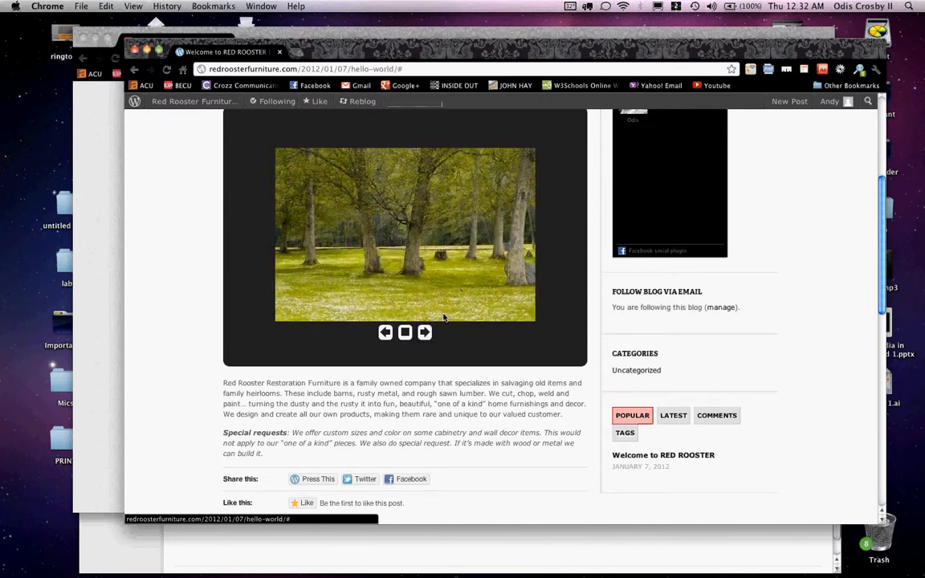
scroll(443, 318, "up", 5)
scroll(444, 317, "down", 1)
scroll(444, 317, "up", 1)
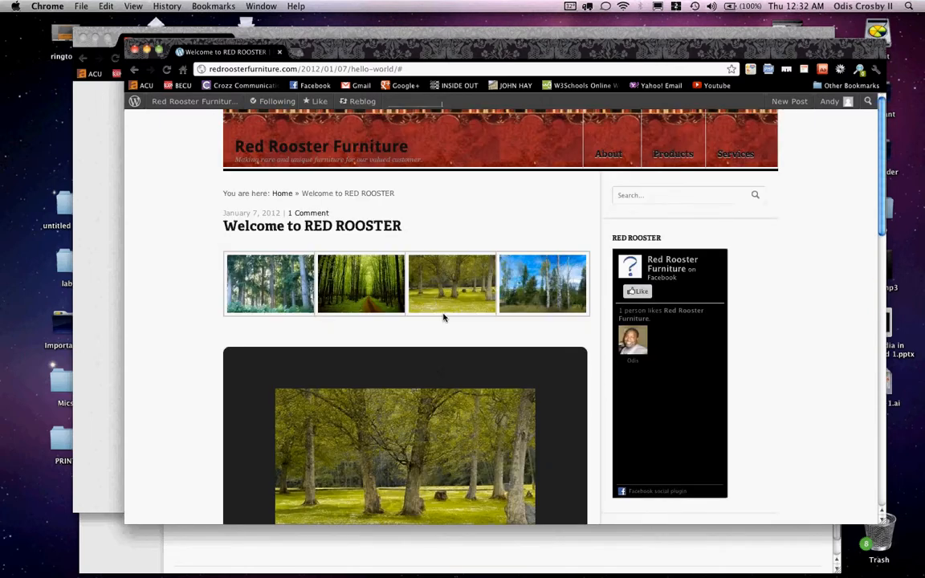
scroll(443, 317, "down", 3)
scroll(443, 318, "up", 3)
Compare the WordPress admin Pages list with the live site's navigation, including the Shipping entry under Services.
left_click(97, 165)
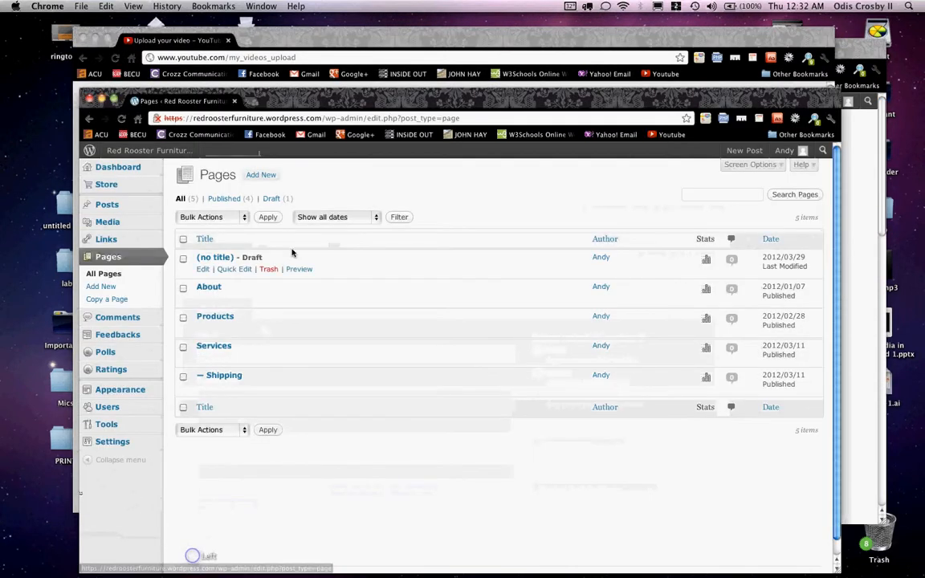
mouse_move(145, 209)
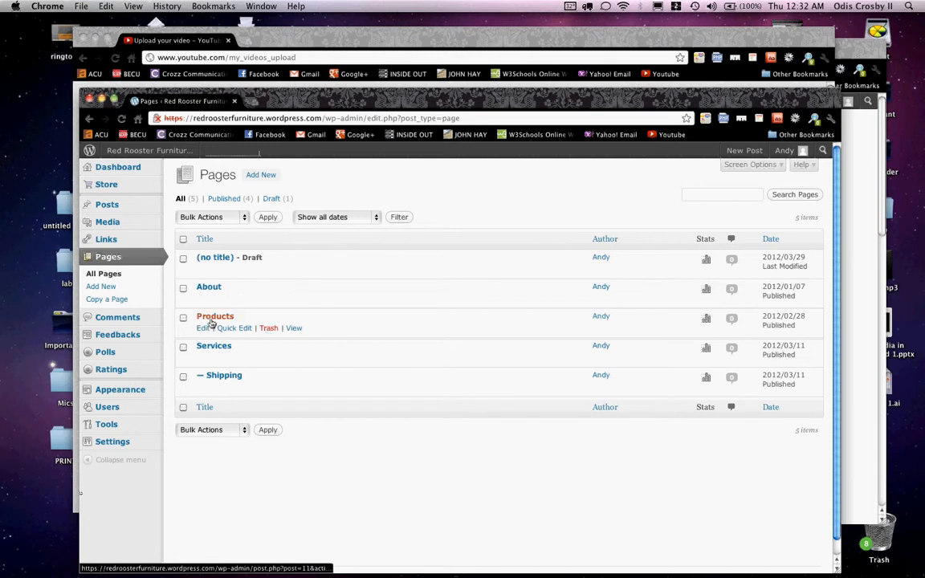
left_click(743, 35)
left_click(835, 100)
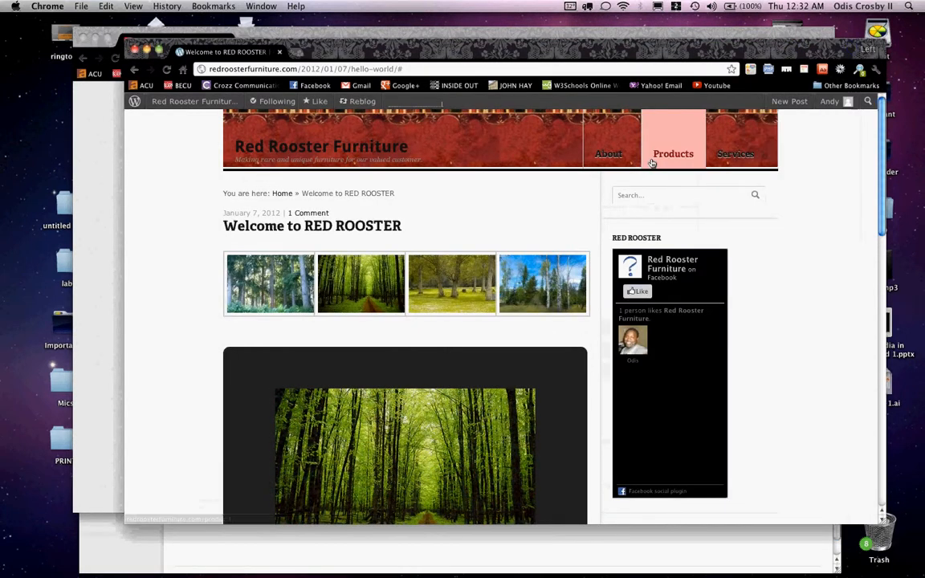
mouse_move(717, 160)
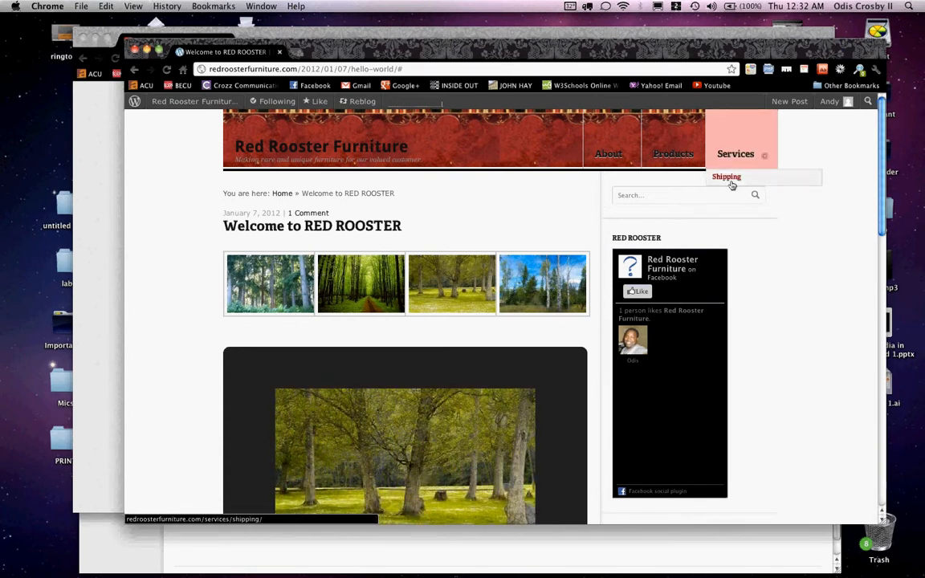
Open the live About page and select all of its body text.
left_click(609, 155)
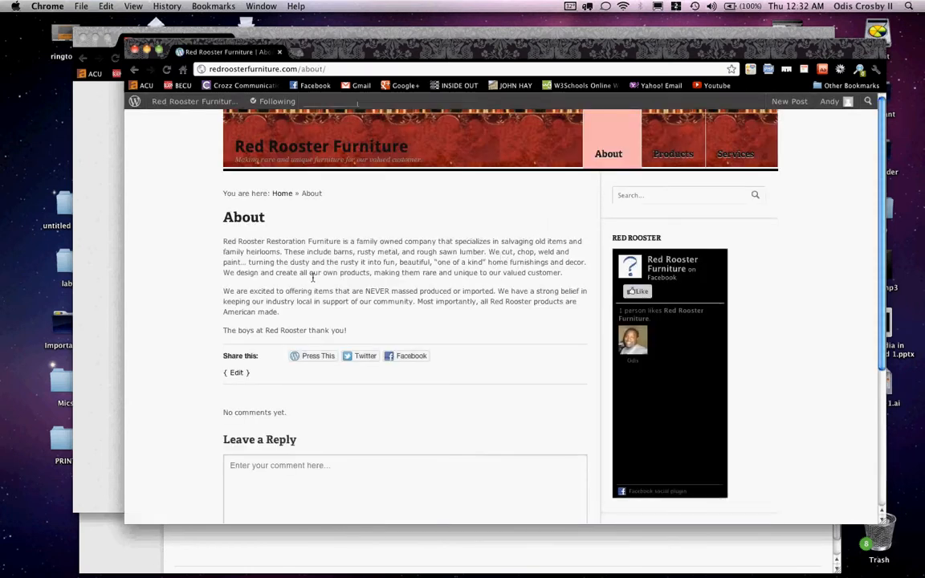
scroll(312, 277, "down", 1)
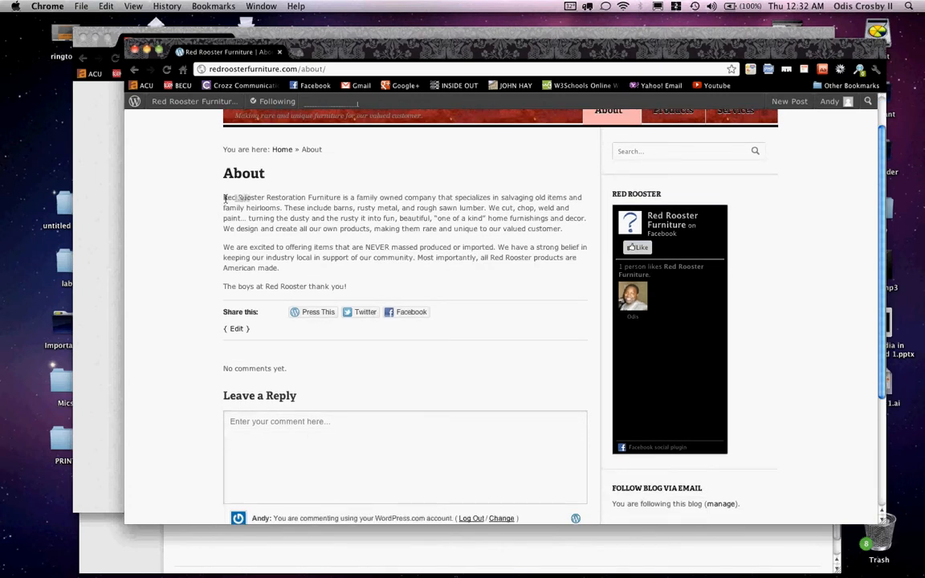
left_click_drag(225, 197, 398, 296)
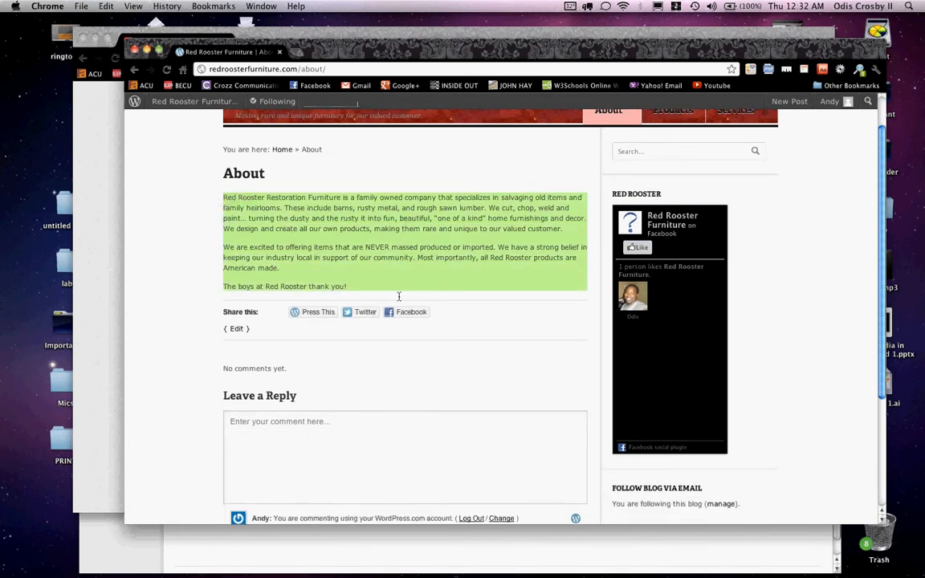
Open the About page for editing from the admin Pages list and highlight passages of its text in the visual editor.
left_click(219, 545)
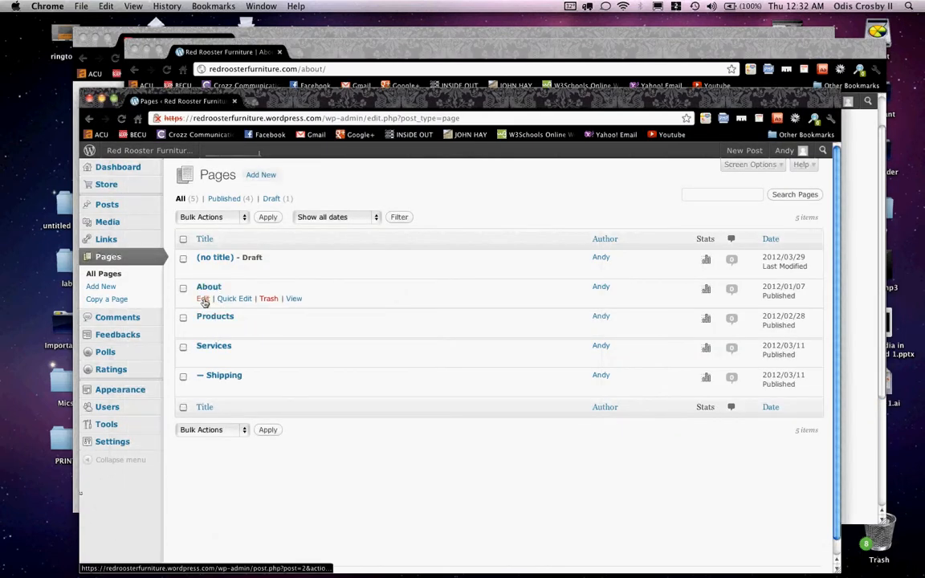
left_click(203, 299)
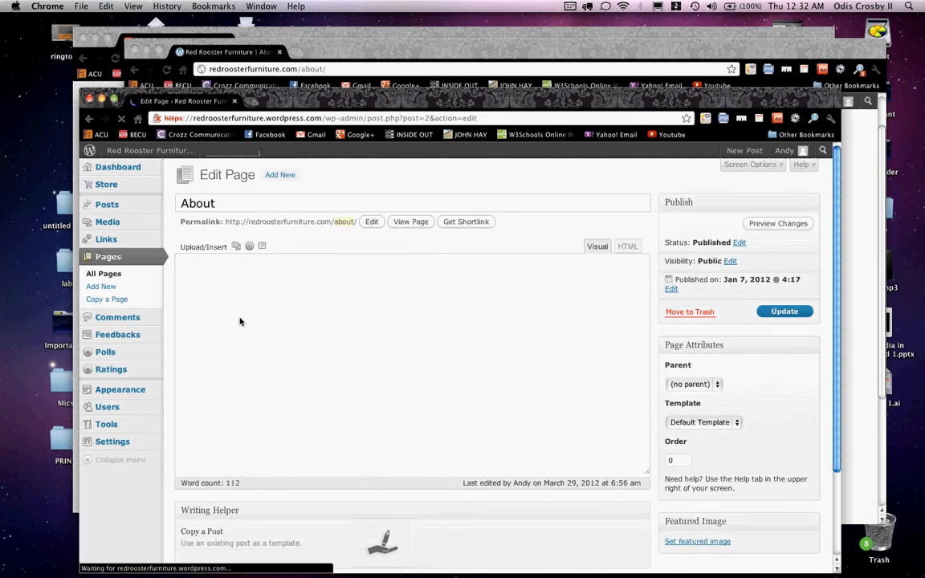
mouse_move(180, 284)
left_mouse_down()
mouse_move(574, 285)
mouse_move(336, 369)
left_mouse_up()
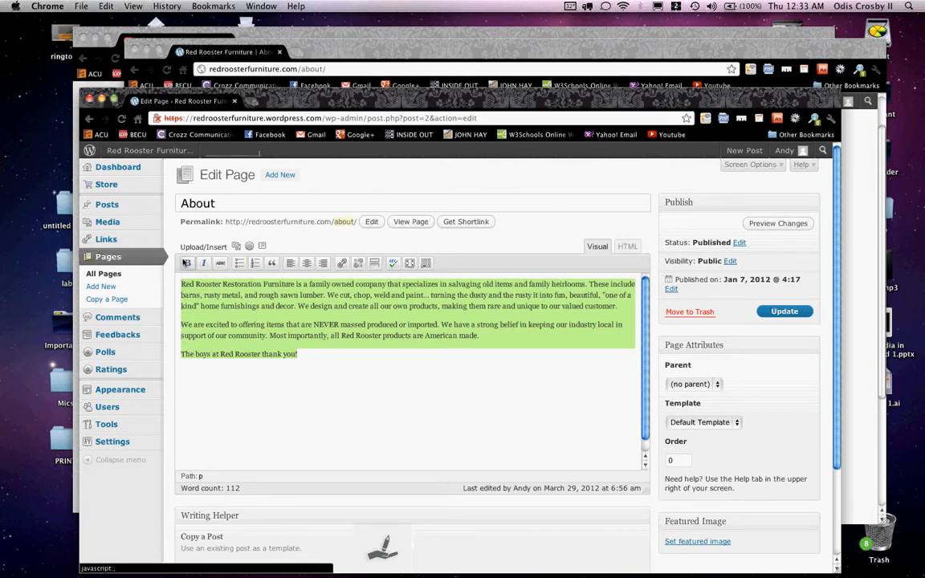
left_click(351, 283)
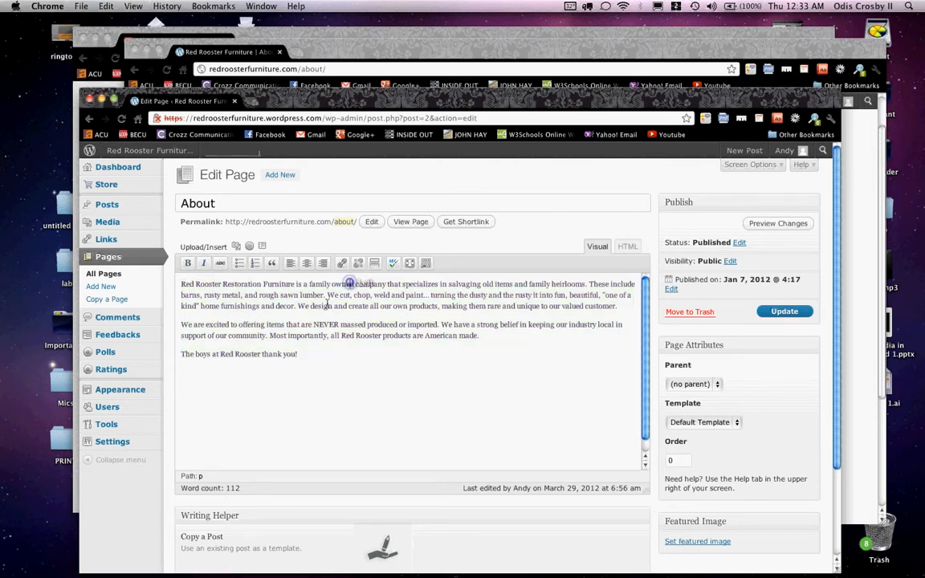
left_click_drag(312, 318, 350, 324)
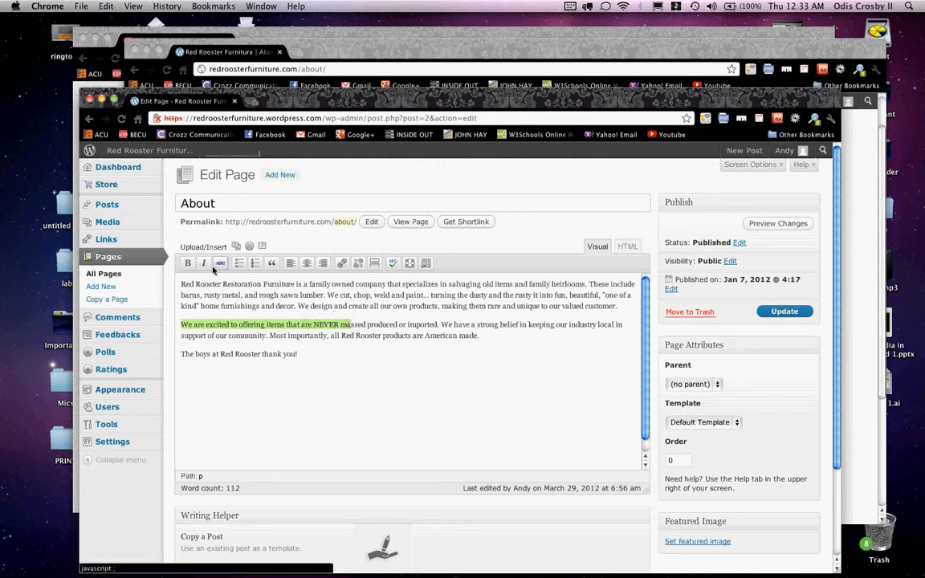
left_click(182, 284)
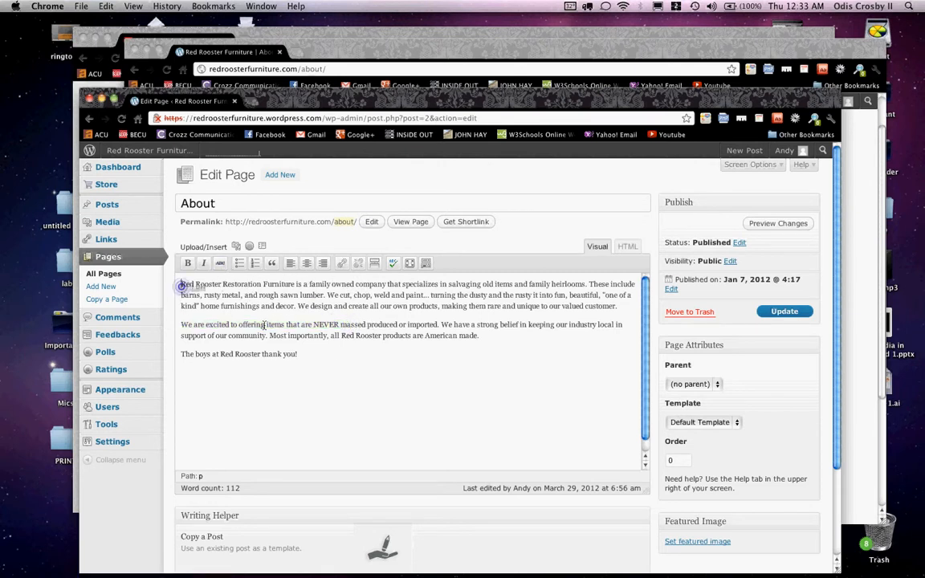
View the featured image options for the About page, including the Media Library images, and close them without choosing one.
scroll(634, 402, "down", 3)
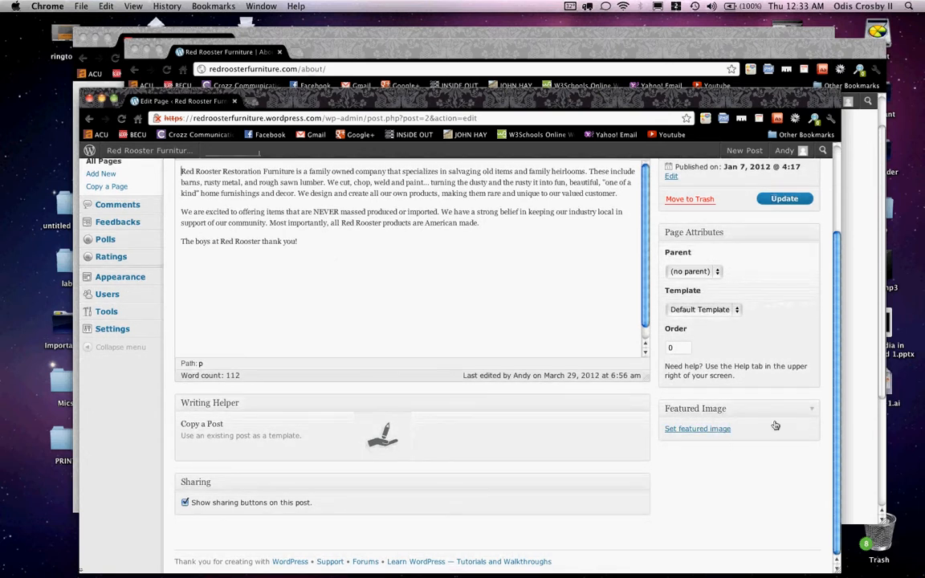
left_click(698, 429)
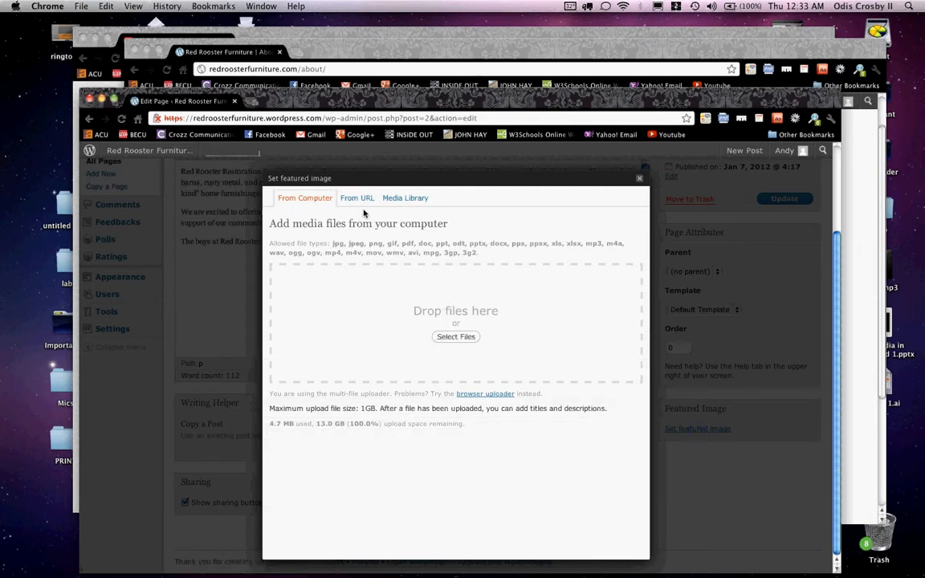
left_click(394, 201)
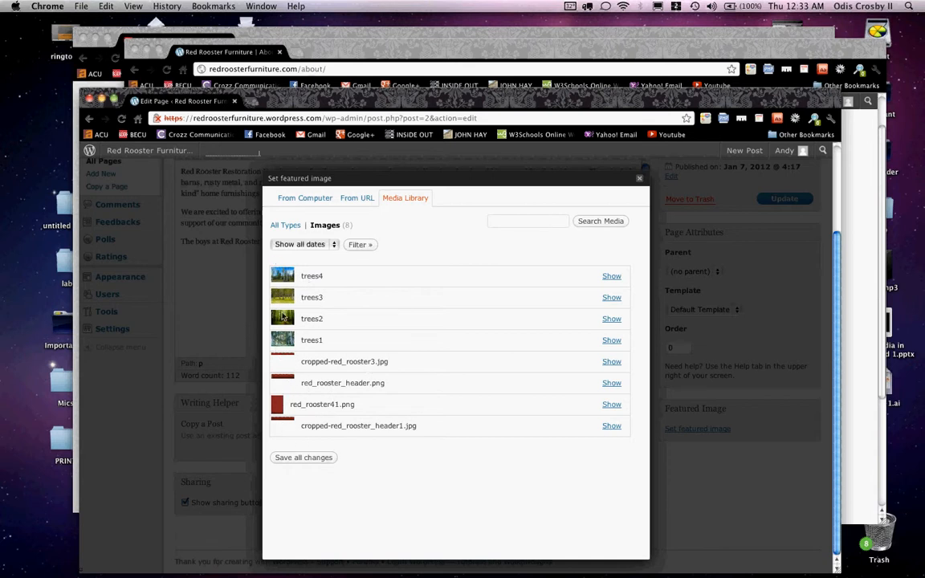
left_click(639, 178)
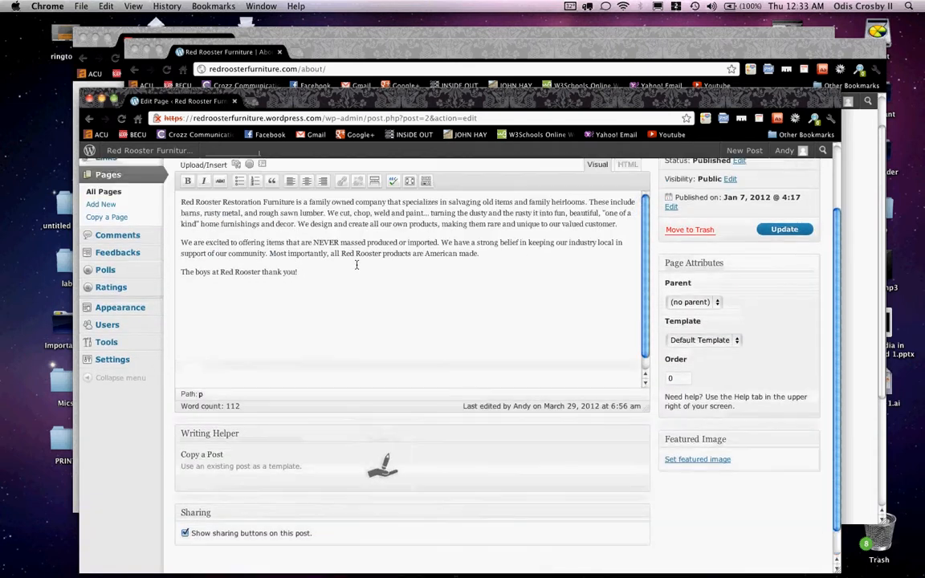
Change the page title to "About Us" and update the page.
scroll(356, 265, "up", 3)
left_click(235, 205)
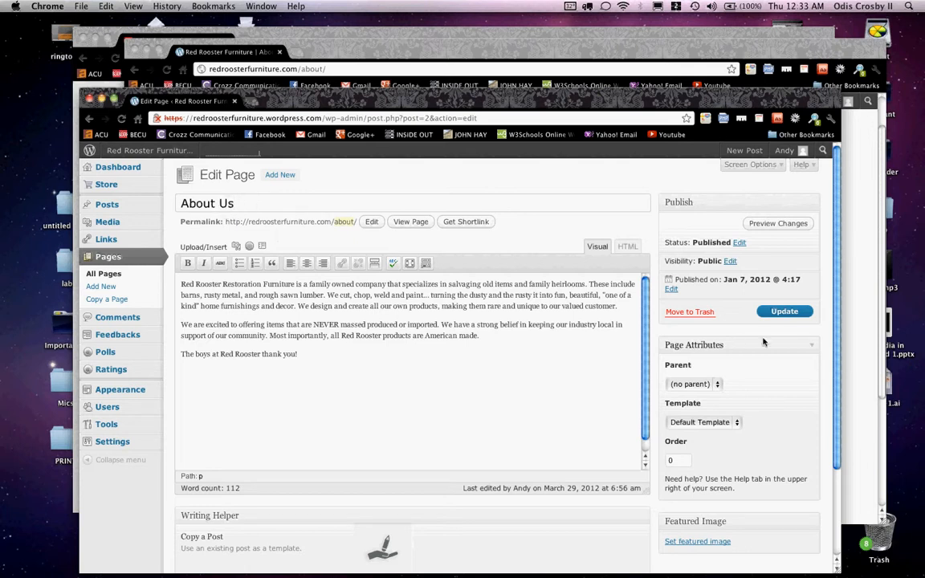
key("Return")
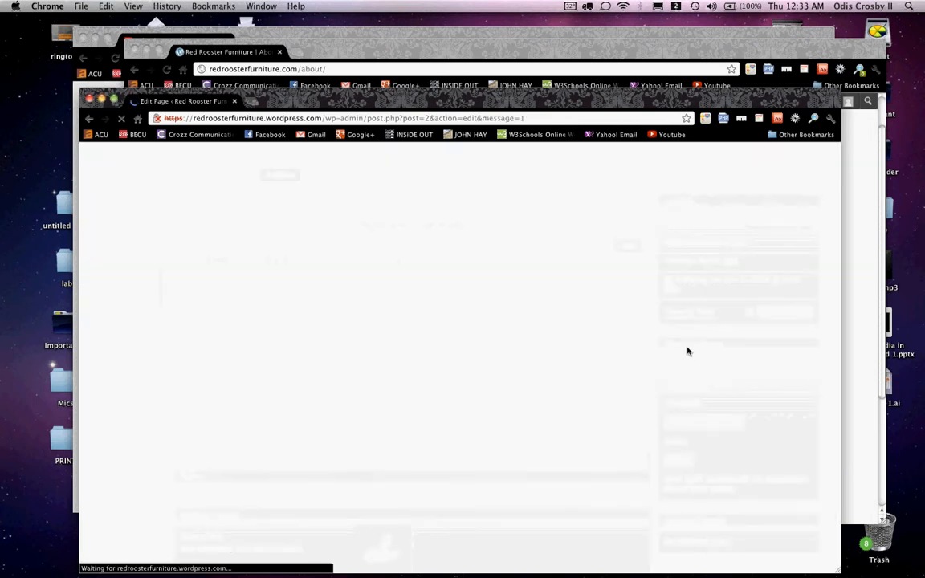
Return to the live About page and reload it to check the title change.
left_click(871, 283)
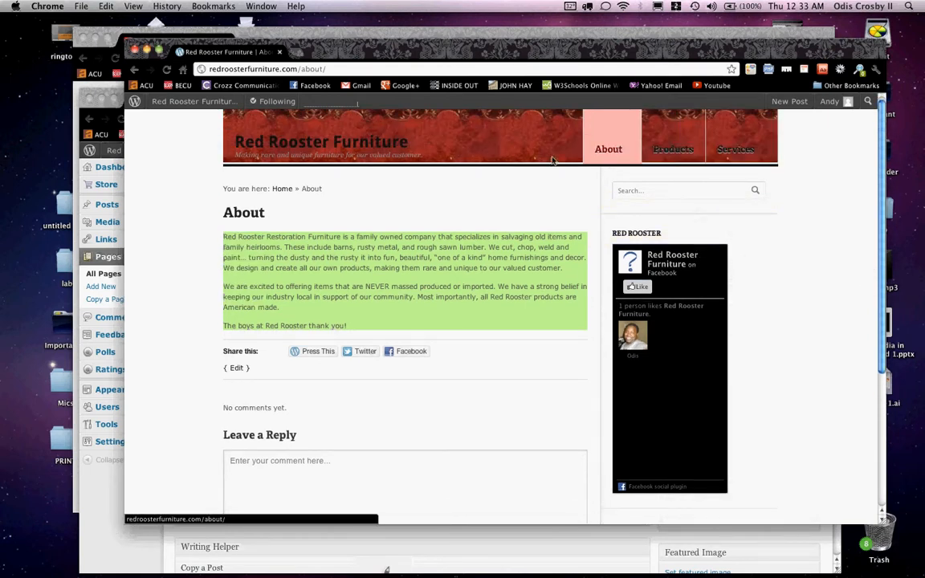
right_click(235, 50)
left_click(259, 71)
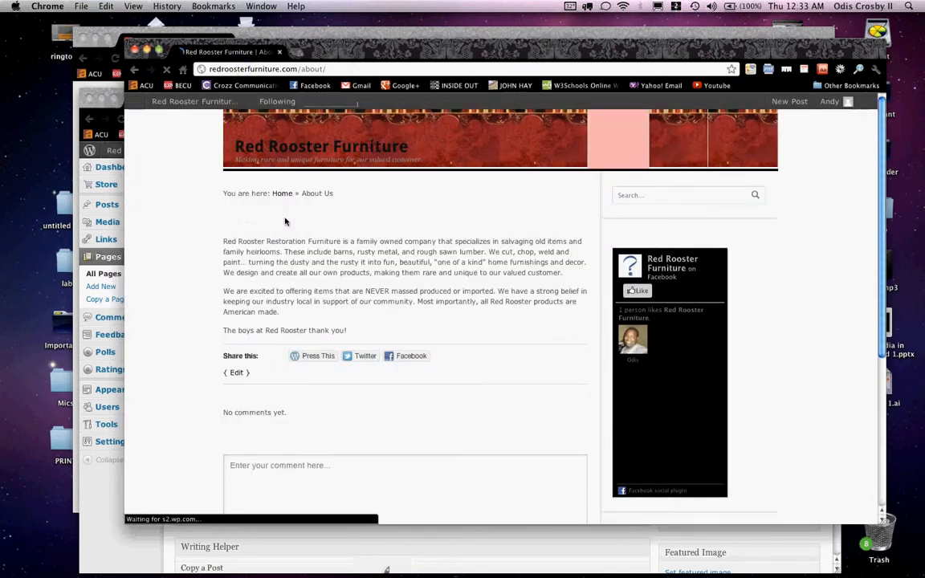
Highlight the "About Us" heading and breadcrumb on the live page, and shift the browser window slightly aside.
left_click_drag(287, 217, 235, 216)
left_click_drag(336, 196, 302, 199)
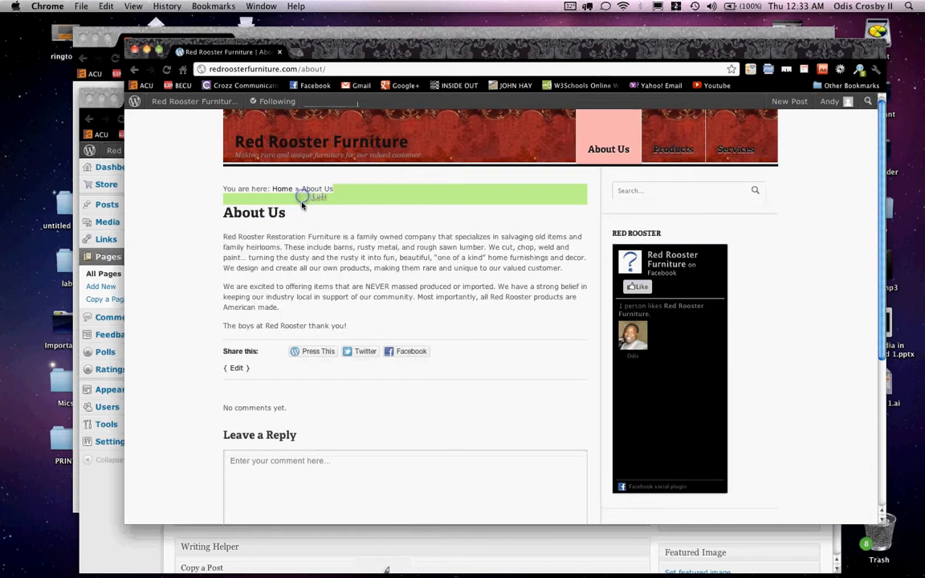
scroll(395, 258, "up", 1)
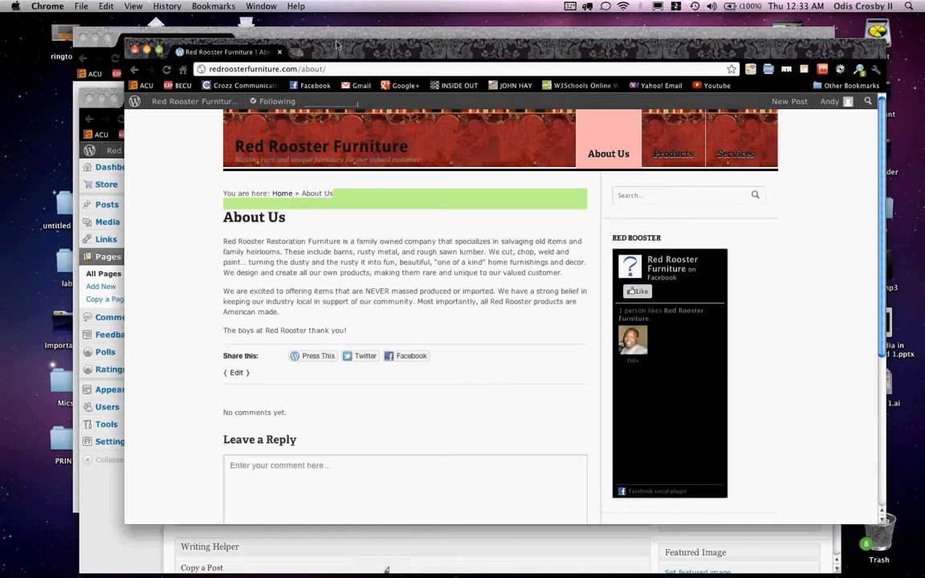
left_click_drag(338, 43, 362, 50)
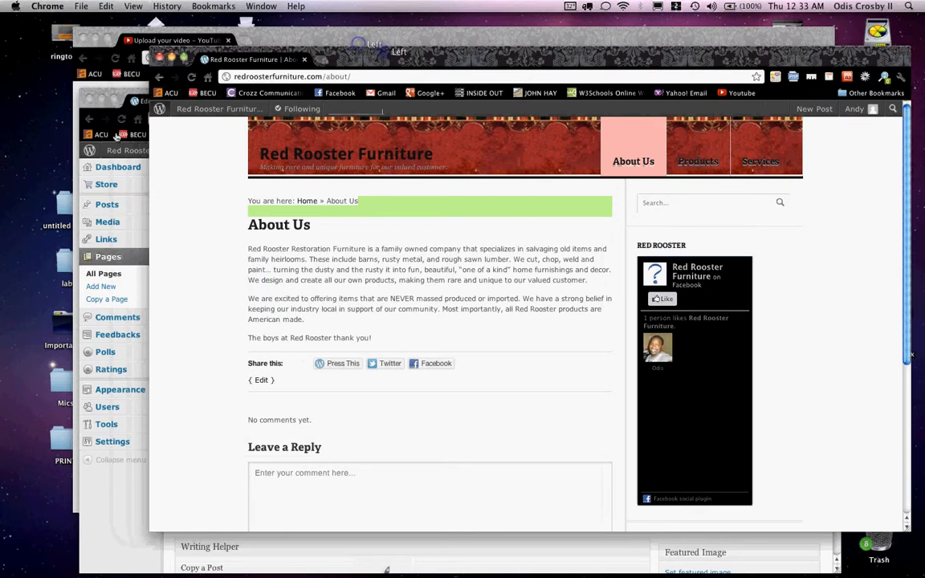
Return to the site's admin window and open the "Welcome to RED ROOSTER" post for editing from the Posts list.
left_click(134, 95)
mouse_move(125, 200)
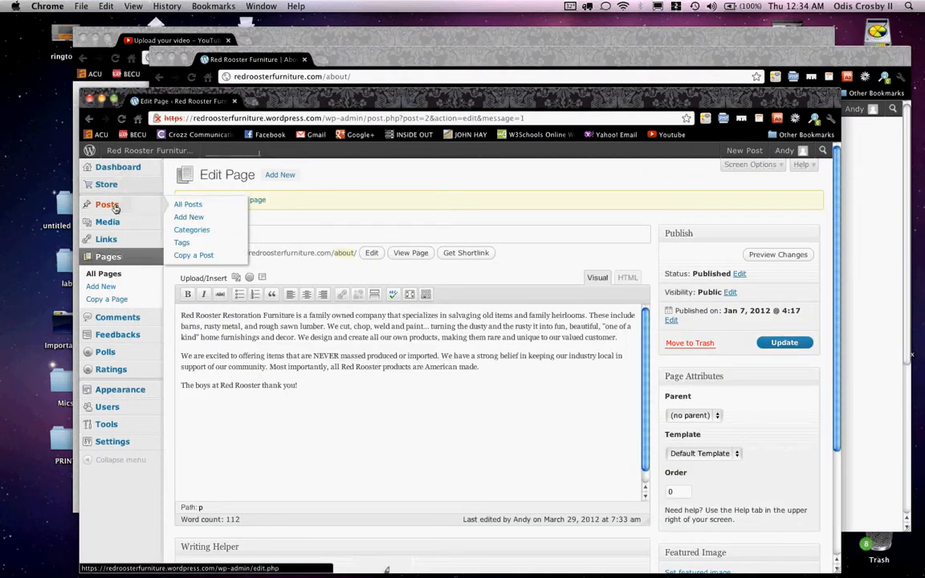
left_click(113, 206)
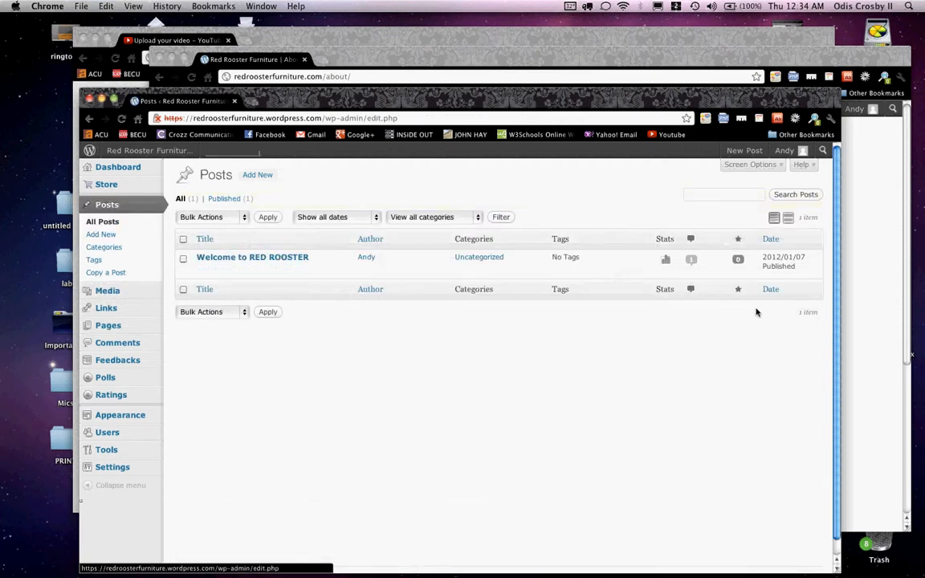
left_click(203, 269)
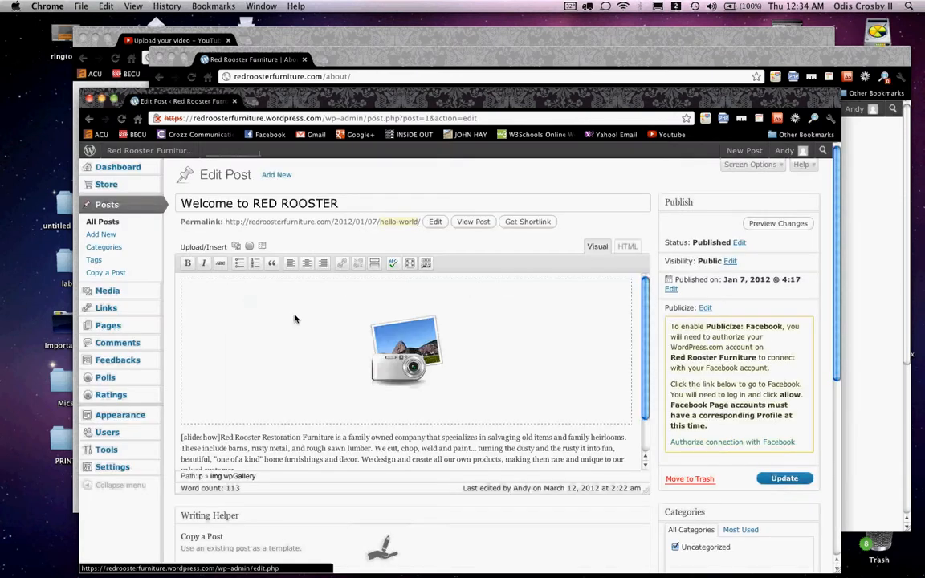
Examine the post's content in the visual editor, selecting the gallery placeholder, the [slideshow] shortcode and the "Special requests" paragraph.
left_click(415, 345)
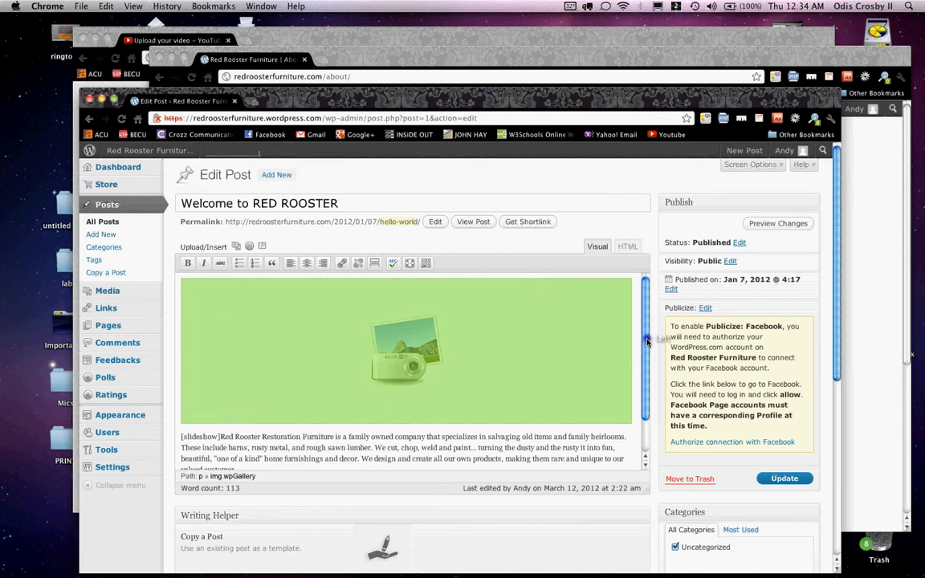
scroll(647, 337, "down", 2)
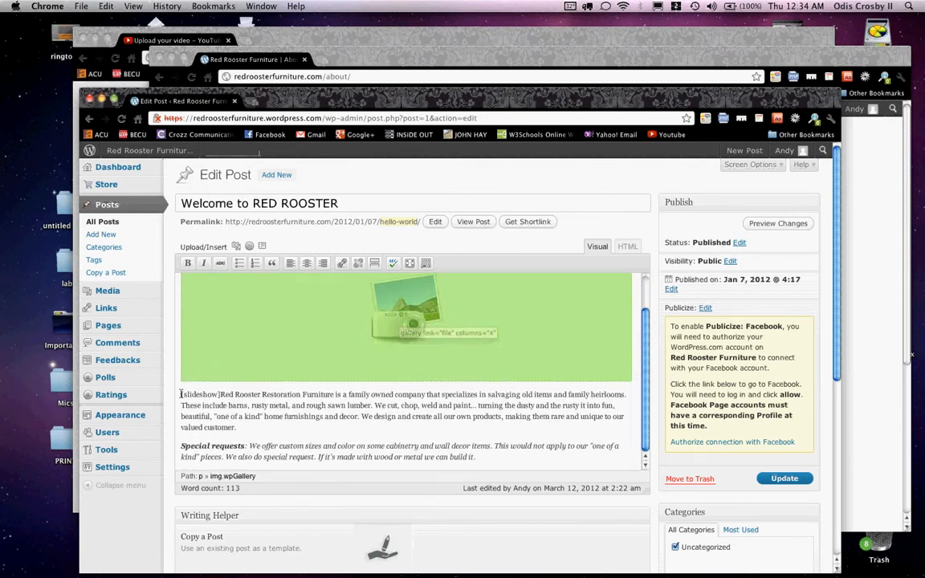
left_click_drag(182, 394, 216, 397)
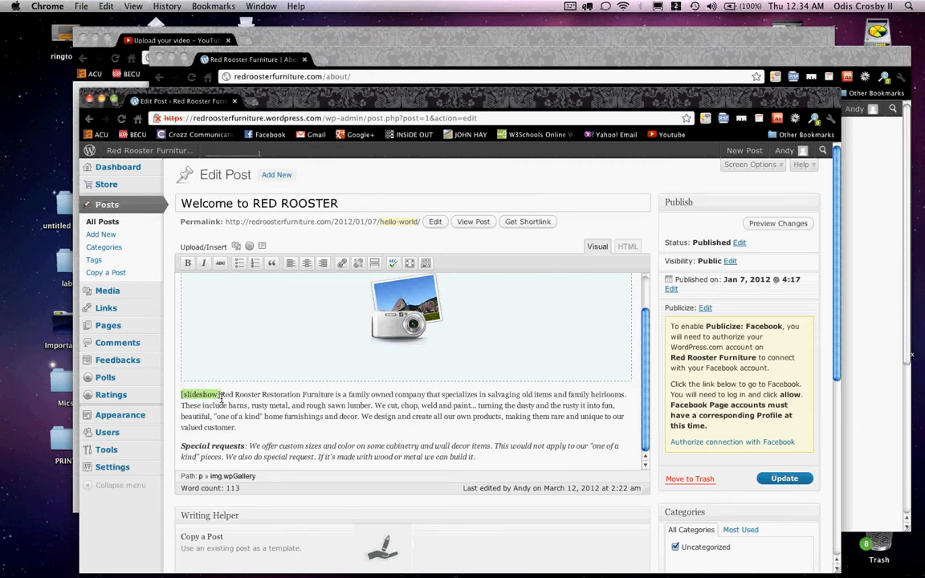
left_click_drag(221, 399, 222, 399)
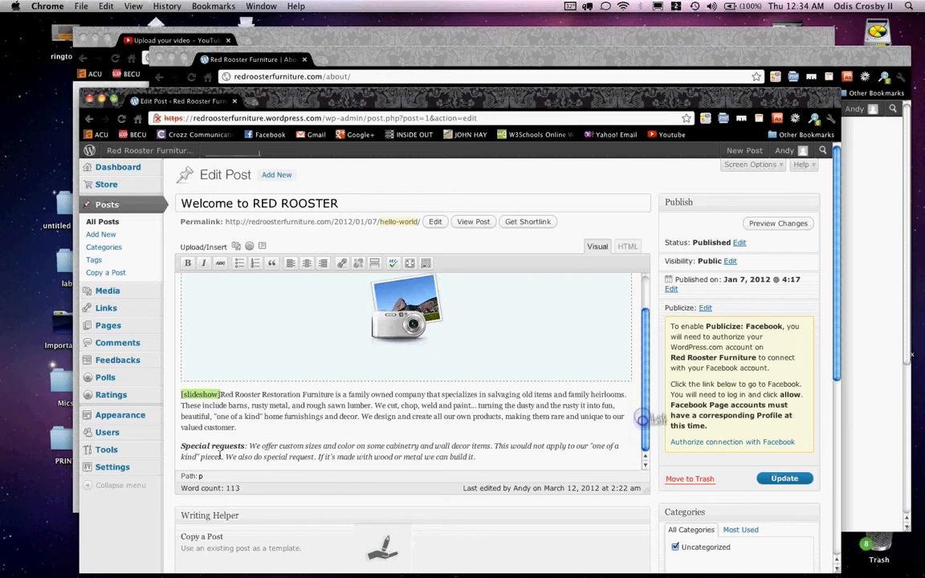
left_click_drag(193, 395, 504, 462)
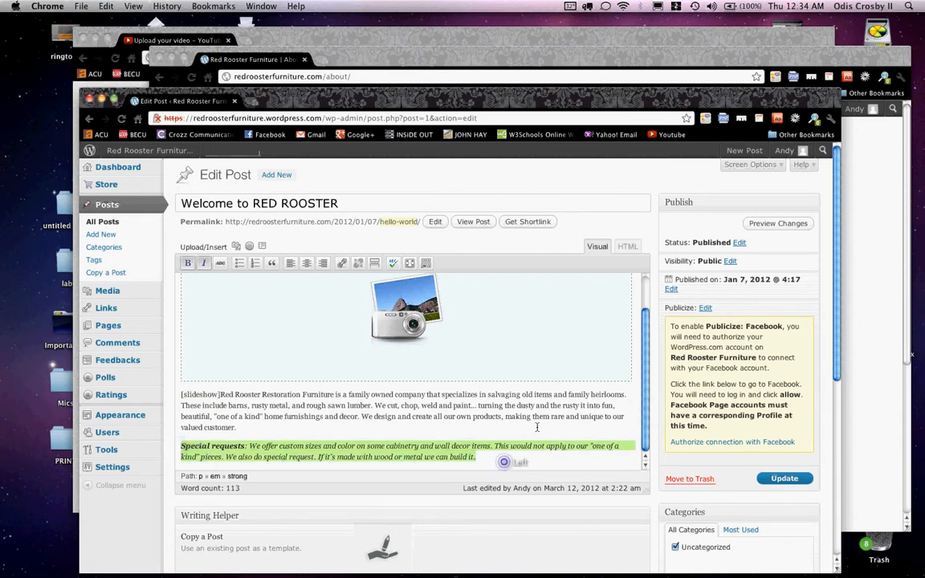
Open the full "Welcome to RED ROOSTER" post from the live home page and examine its gallery, slideshow and text paragraphs.
left_click(884, 292)
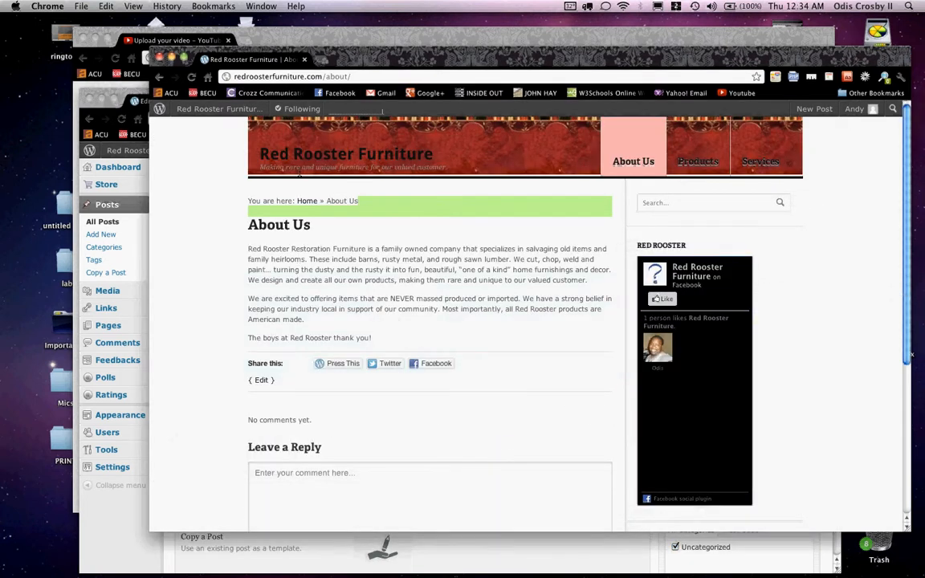
left_click(298, 157)
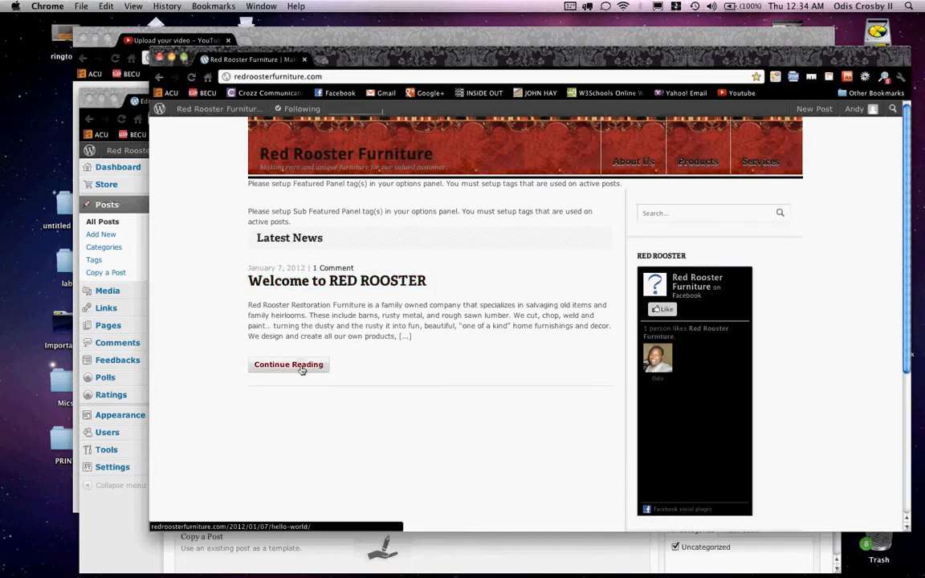
left_click(302, 369)
scroll(309, 385, "down", 4)
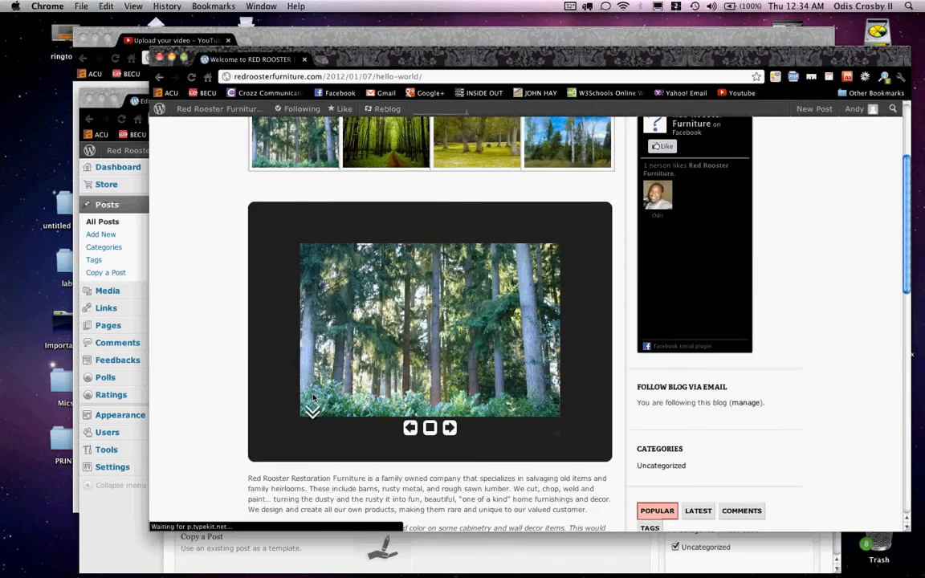
scroll(314, 398, "down", 5)
left_click_drag(249, 310, 342, 341)
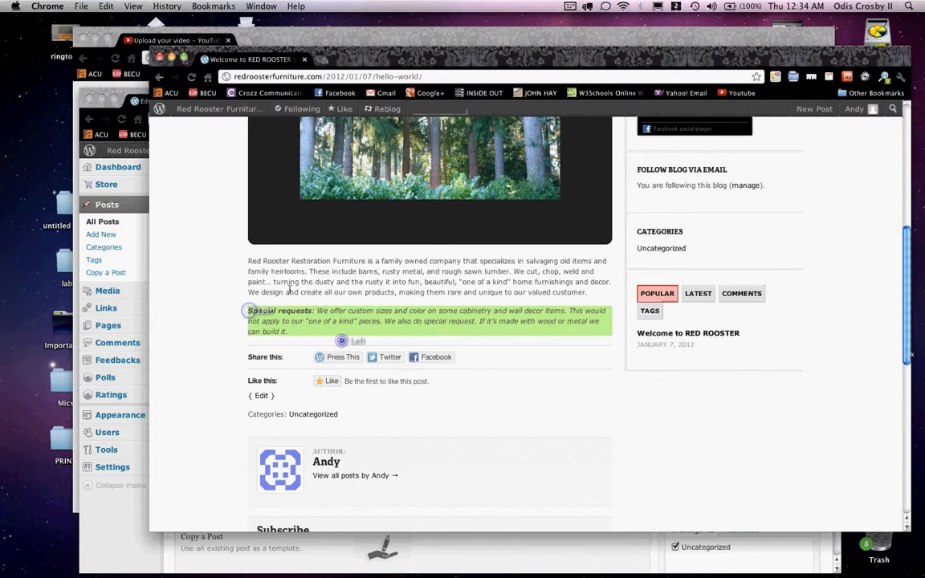
left_click_drag(248, 262, 418, 305)
scroll(417, 316, "up", 4)
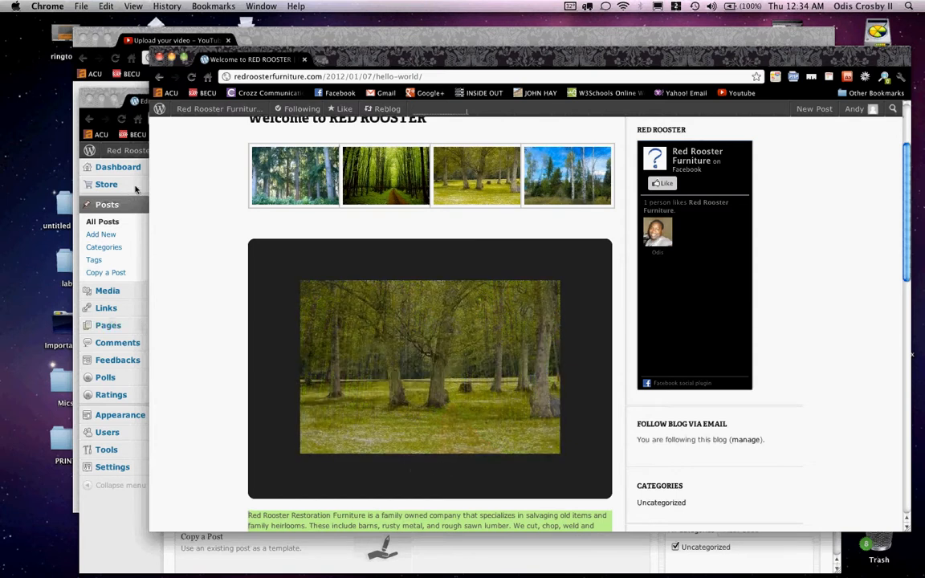
Return to the admin window, open the Media Library and look through the uploaded images.
left_click(134, 96)
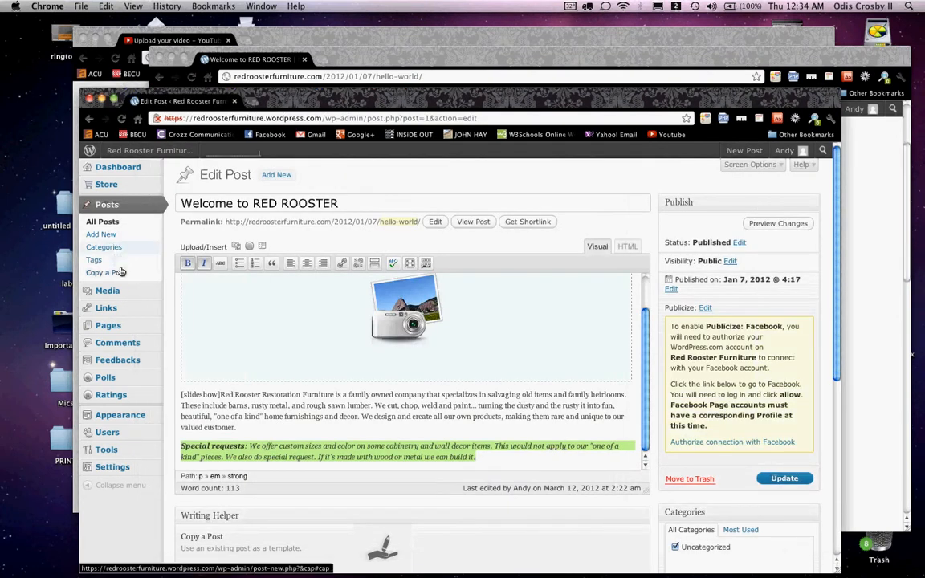
left_click(116, 293)
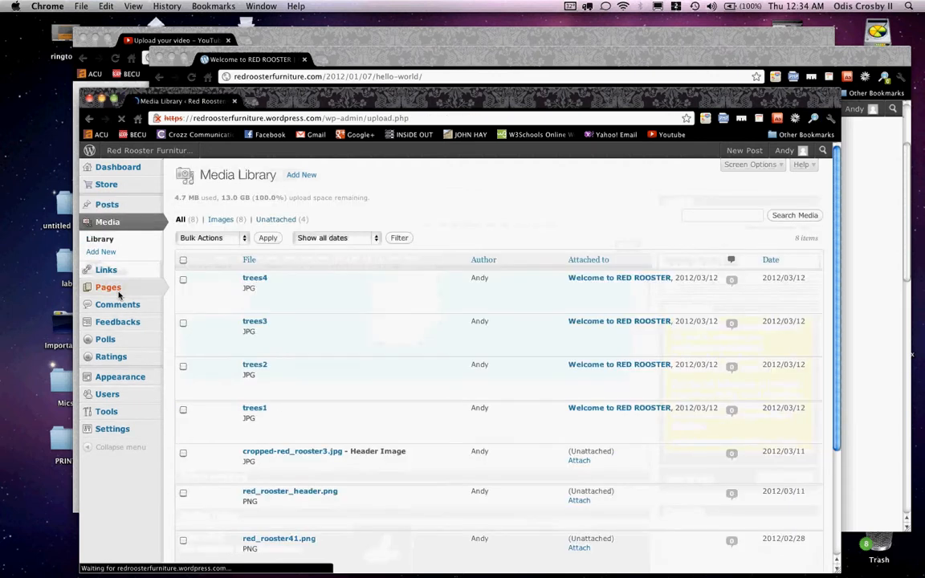
scroll(235, 285, "down", 5)
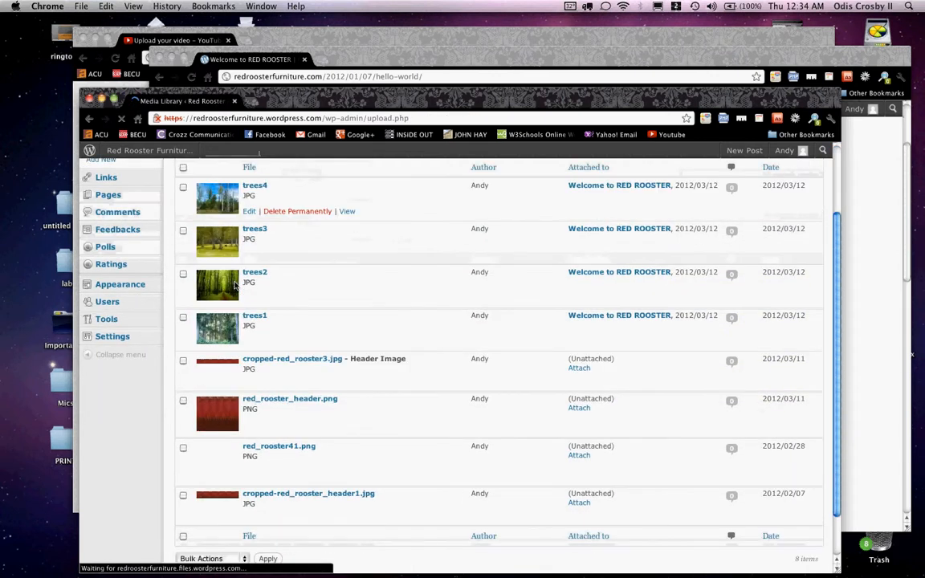
scroll(235, 285, "up", 4)
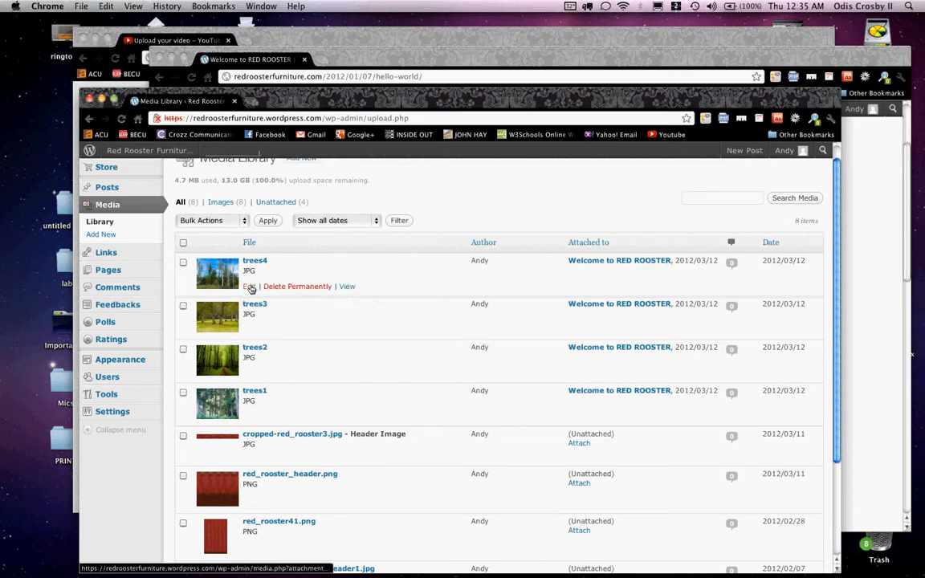
Open the trees4 image for editing and highlight its title and file URL.
left_click(250, 287)
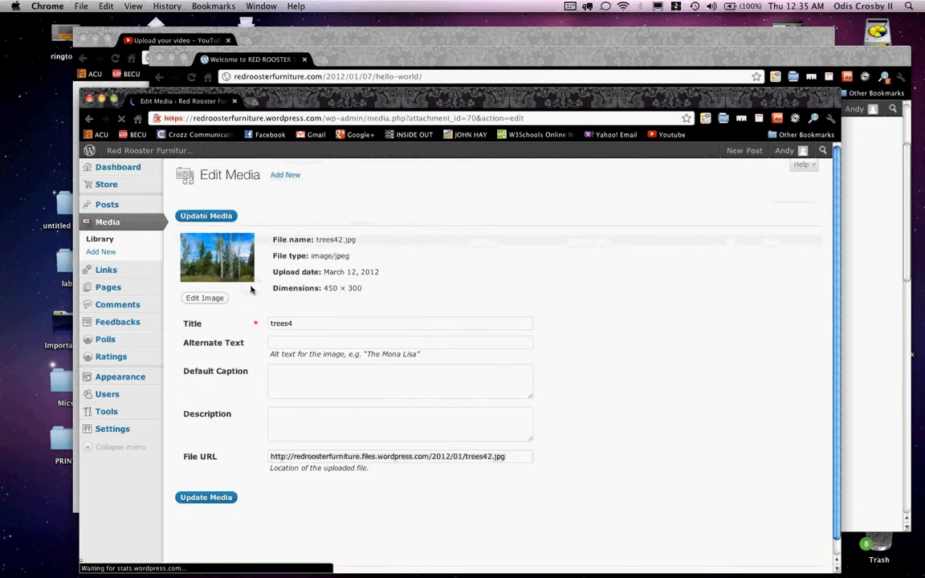
left_click_drag(313, 322, 241, 323)
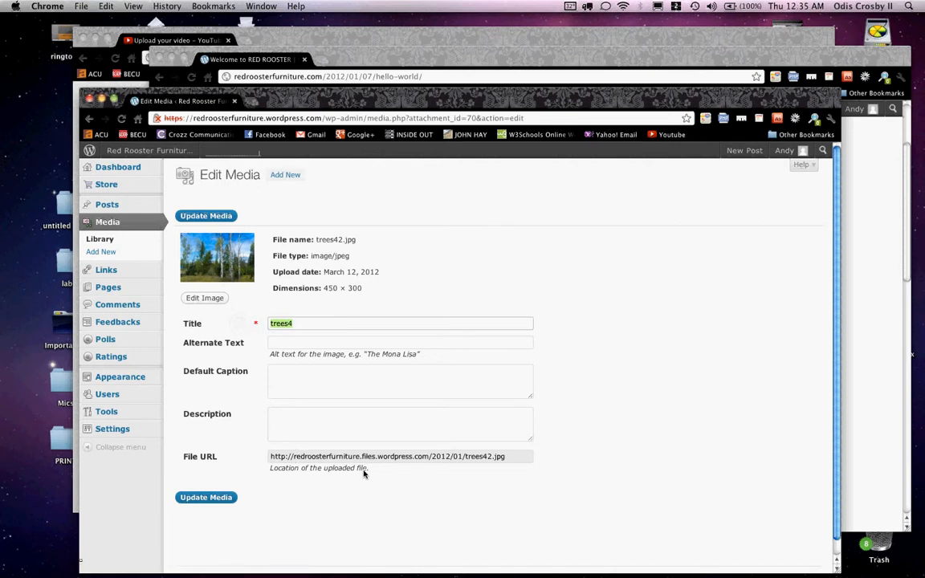
left_click_drag(515, 456, 272, 461)
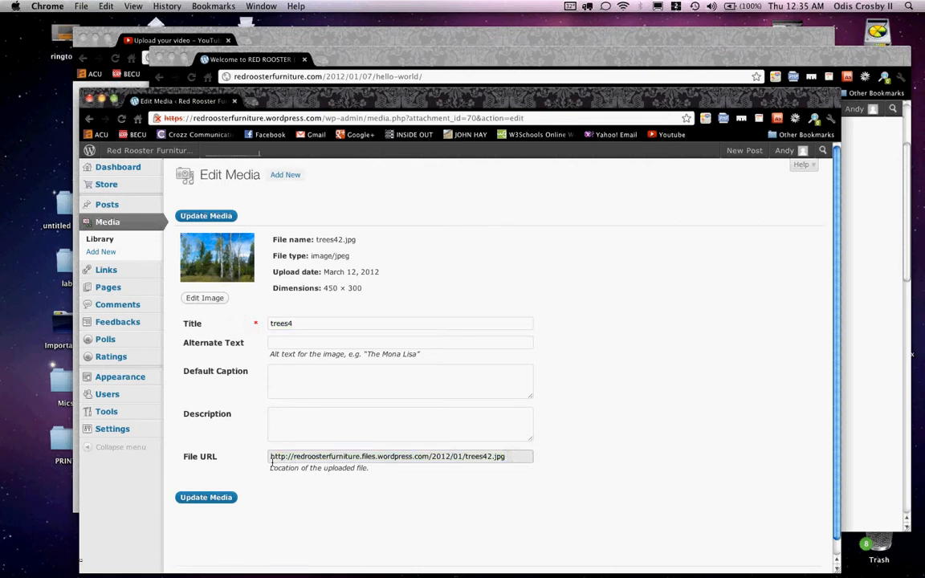
left_click(269, 461)
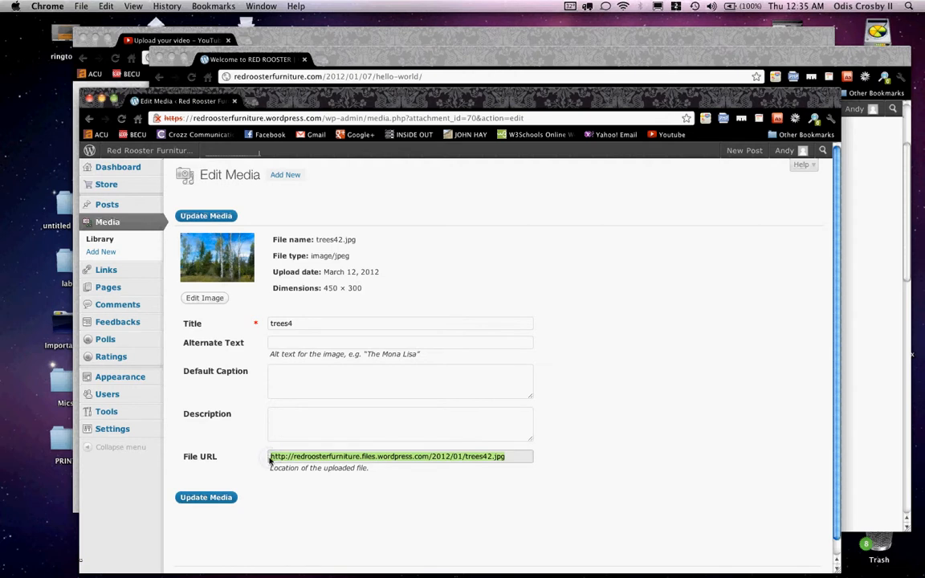
left_click(278, 459)
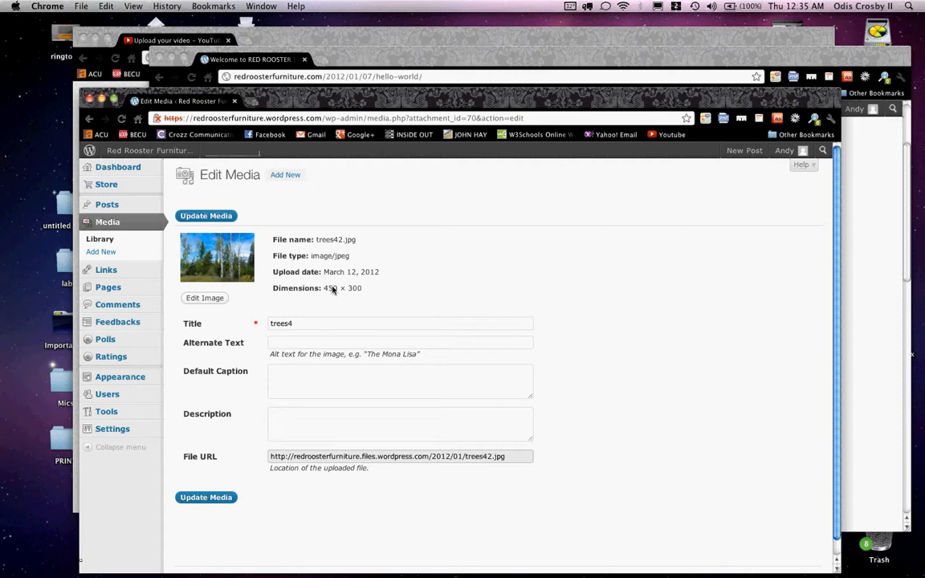
Open the theme management page, look through the free and premium themes, and highlight the name of the active theme, Delicious Magazine.
left_click_drag(373, 99, 398, 75)
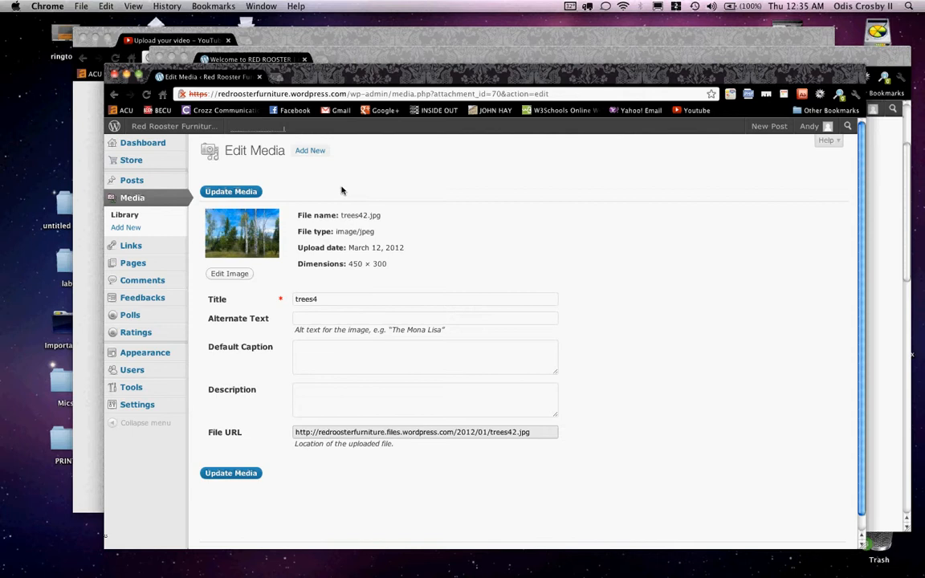
mouse_move(149, 362)
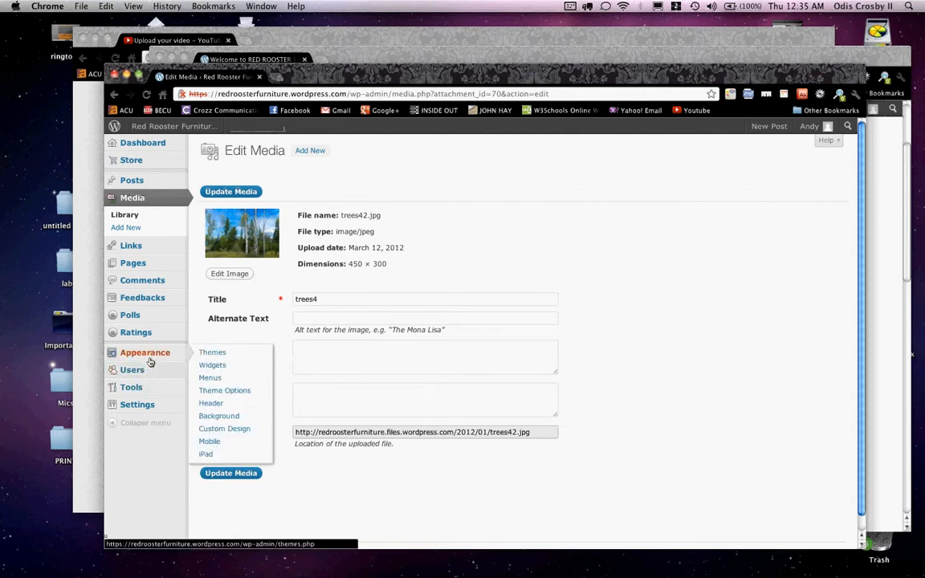
left_click(212, 358)
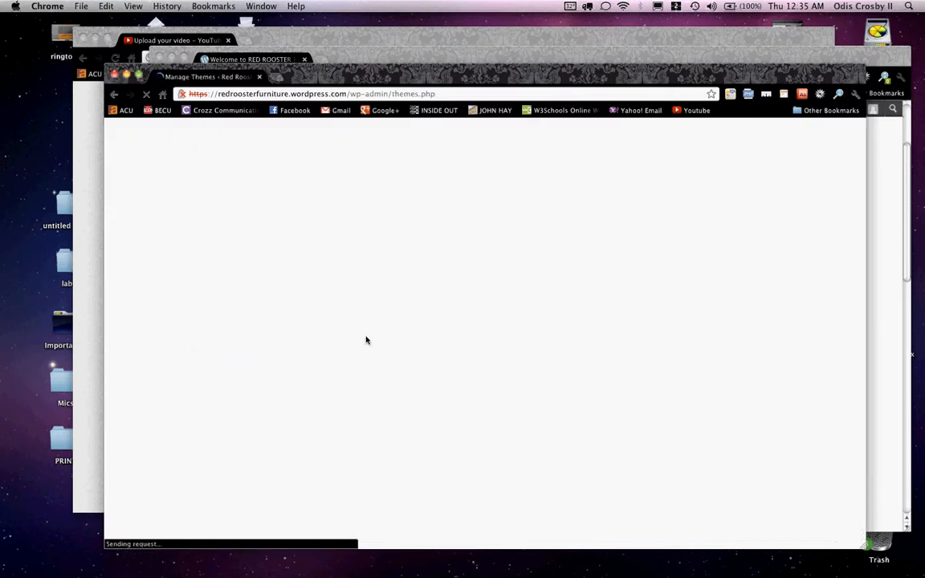
scroll(690, 318, "down", 5)
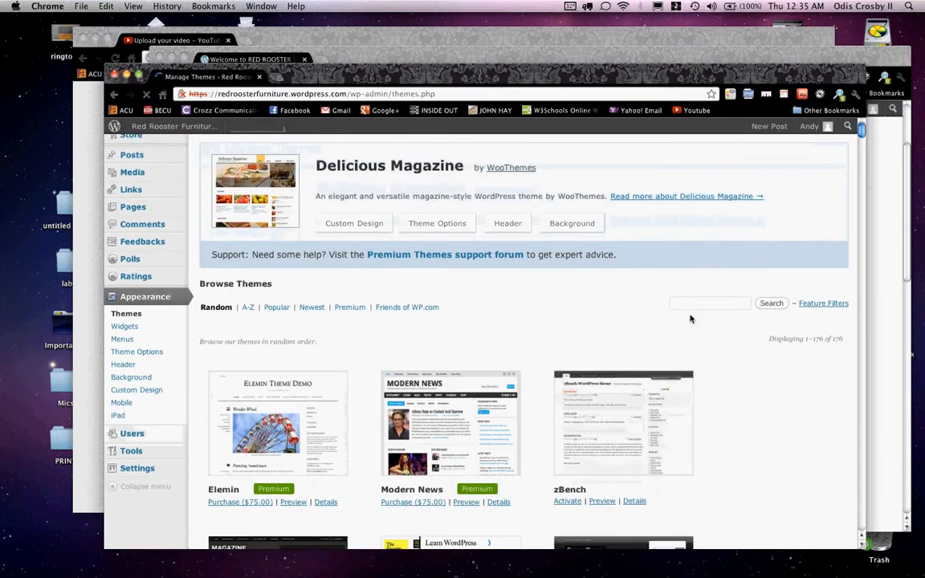
scroll(690, 318, "down", 5)
scroll(688, 305, "up", 1)
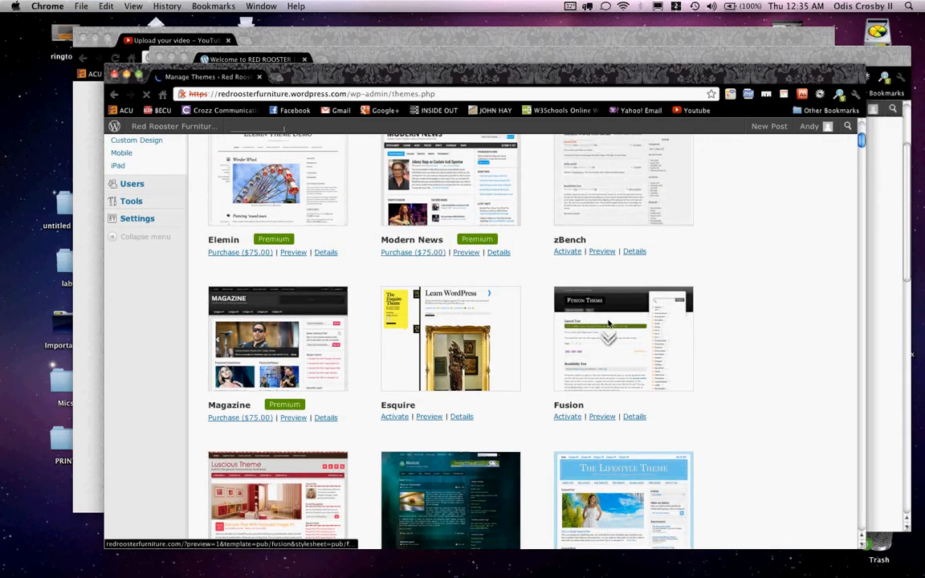
scroll(608, 323, "down", 5)
scroll(609, 324, "down", 2)
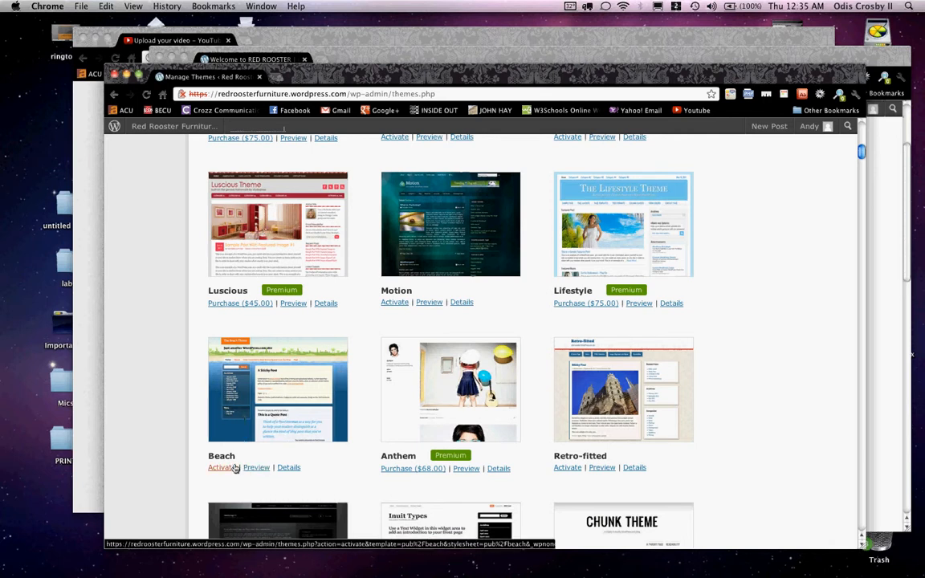
scroll(599, 411, "down", 10)
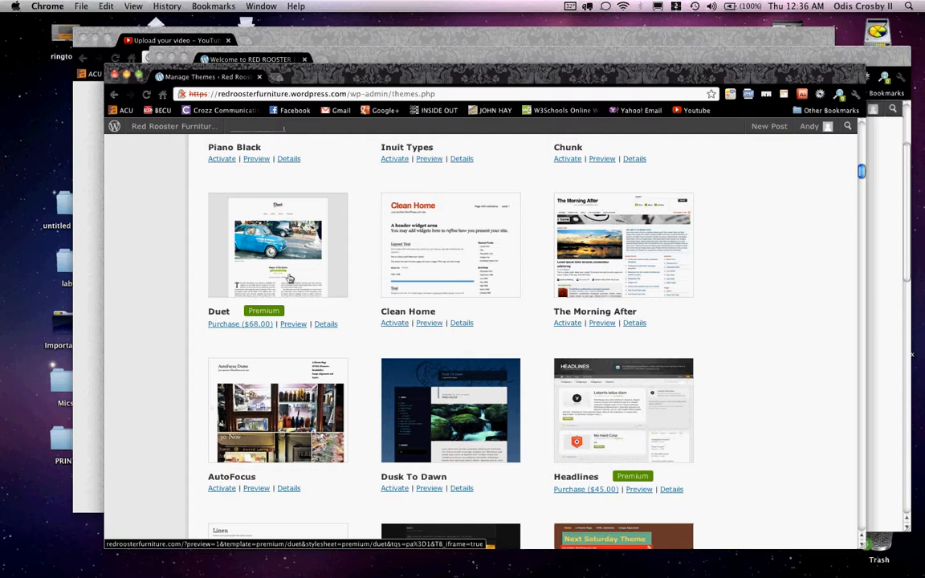
scroll(614, 462, "up", 1)
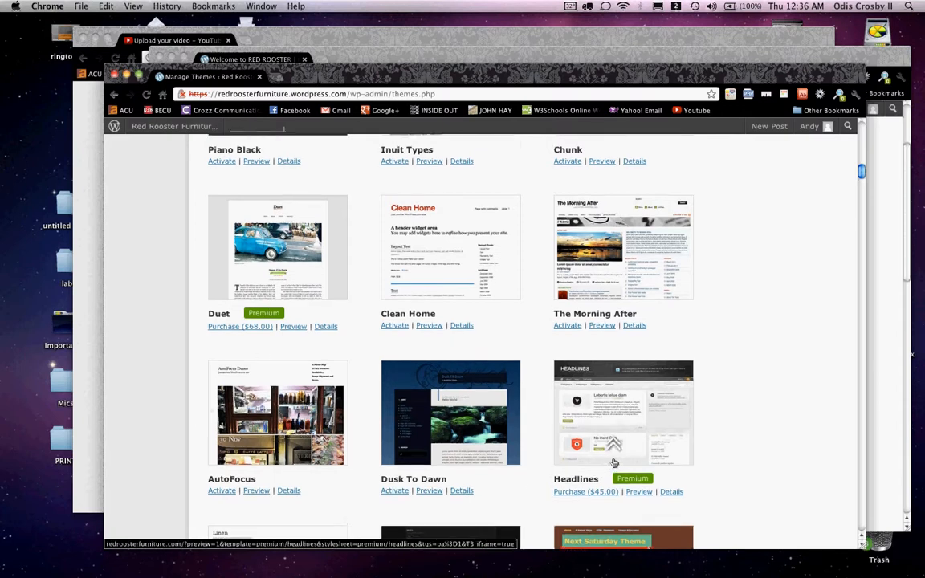
scroll(615, 463, "up", 15)
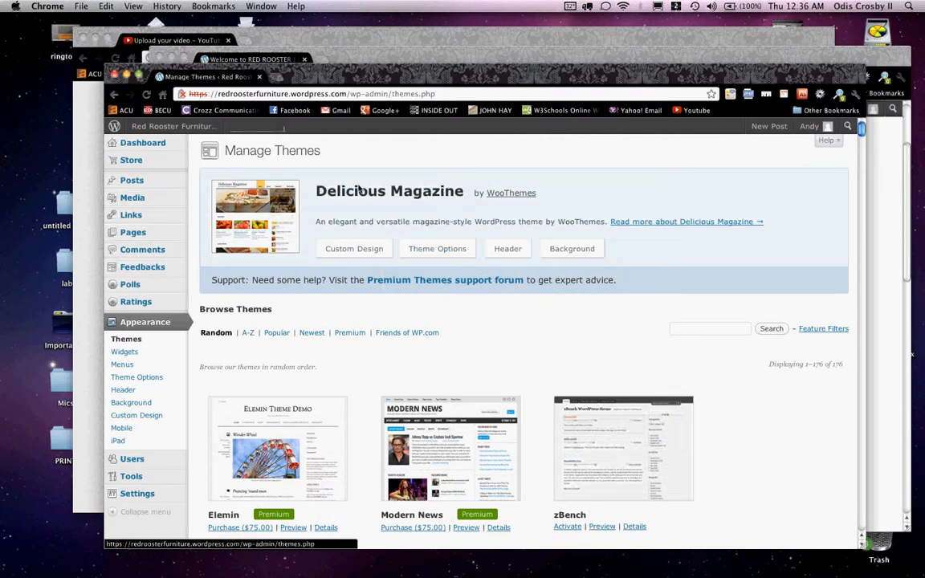
left_click_drag(317, 193, 471, 196)
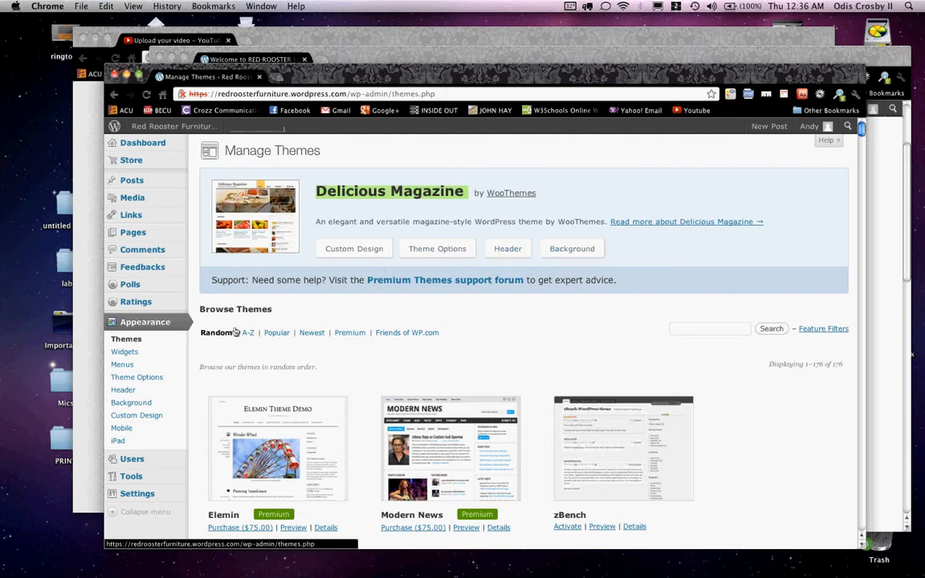
scroll(241, 249, "down", 8)
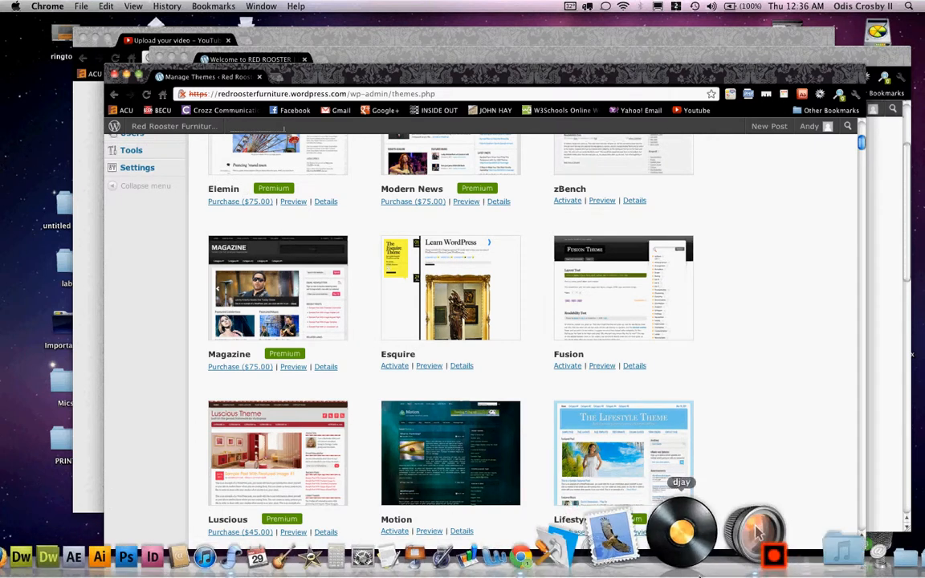
left_click(736, 536)
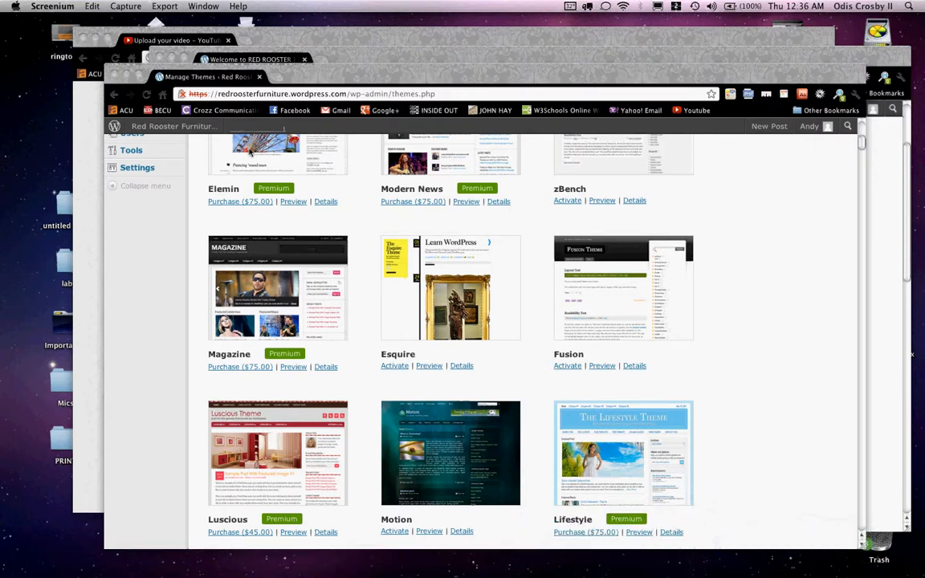